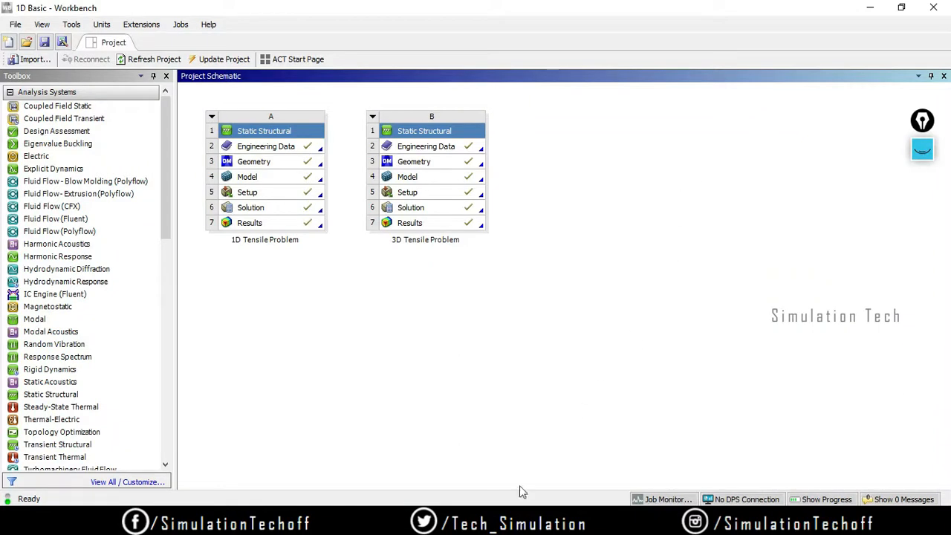
# Step: Compare the Direct Stress result of the 1D Tensile Problem with the Equivalent Stress result of the 3D Tensile Problem
pyautogui.moveTo(496, 520)
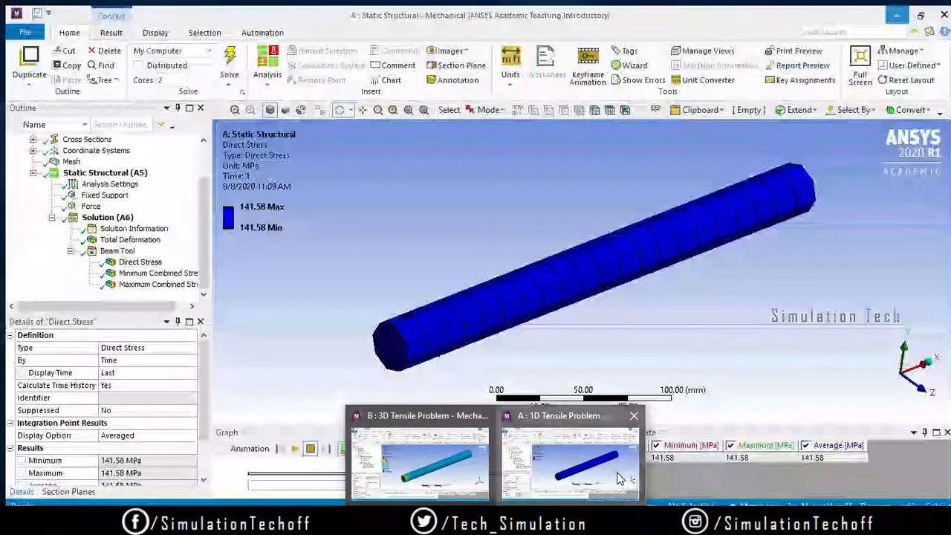
pyautogui.click(618, 478)
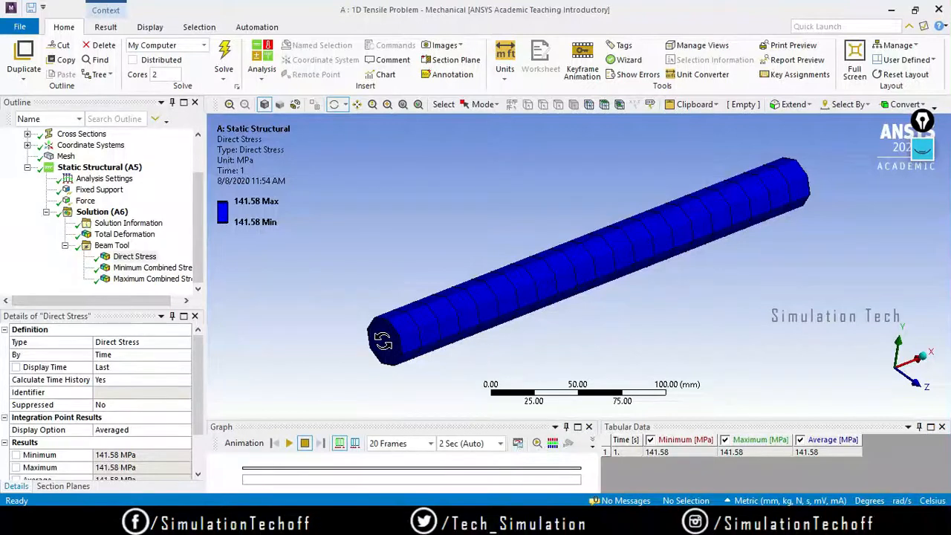
pyautogui.click(892, 9)
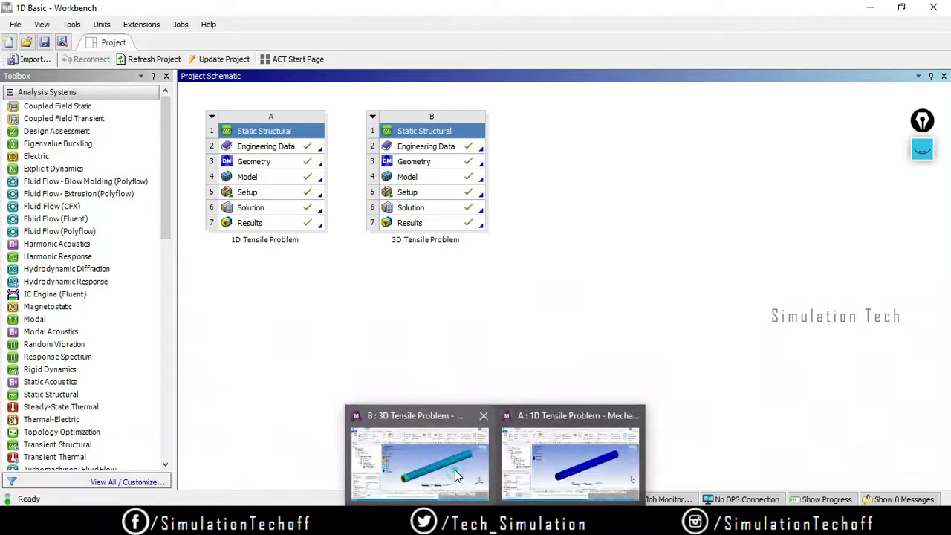
pyautogui.click(455, 470)
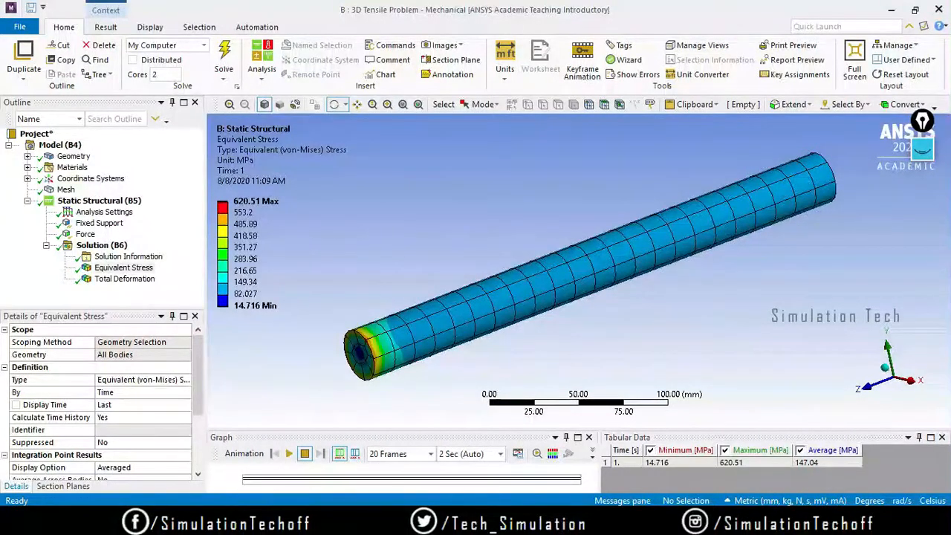
# Step: Compare the Total Deformation results of the 1D Tensile Problem and the 3D Tensile Problem
pyautogui.click(584, 479)
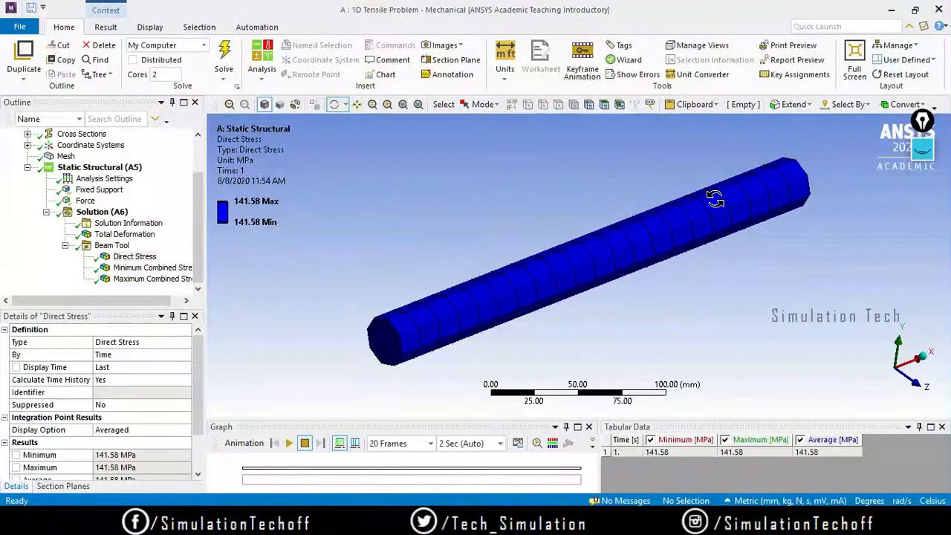
pyautogui.click(147, 237)
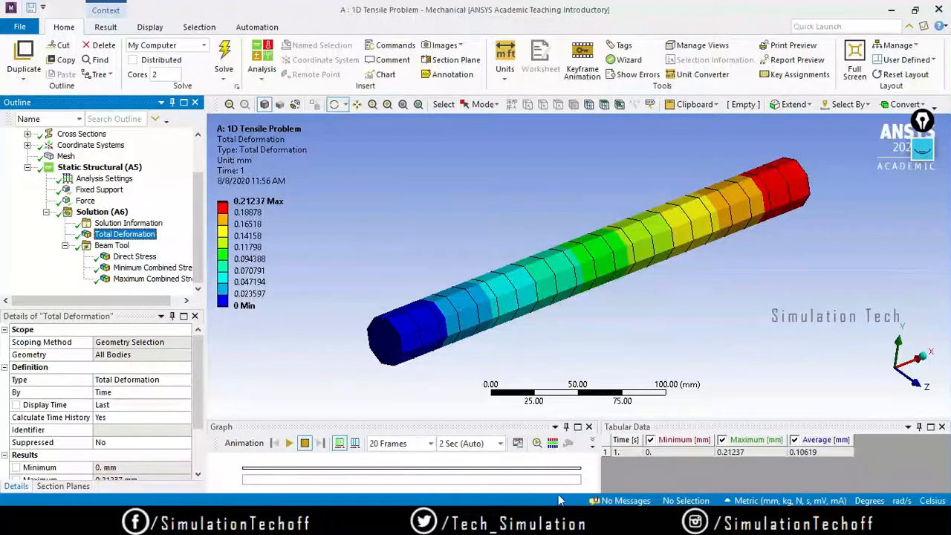
pyautogui.moveTo(496, 521)
pyautogui.click(456, 463)
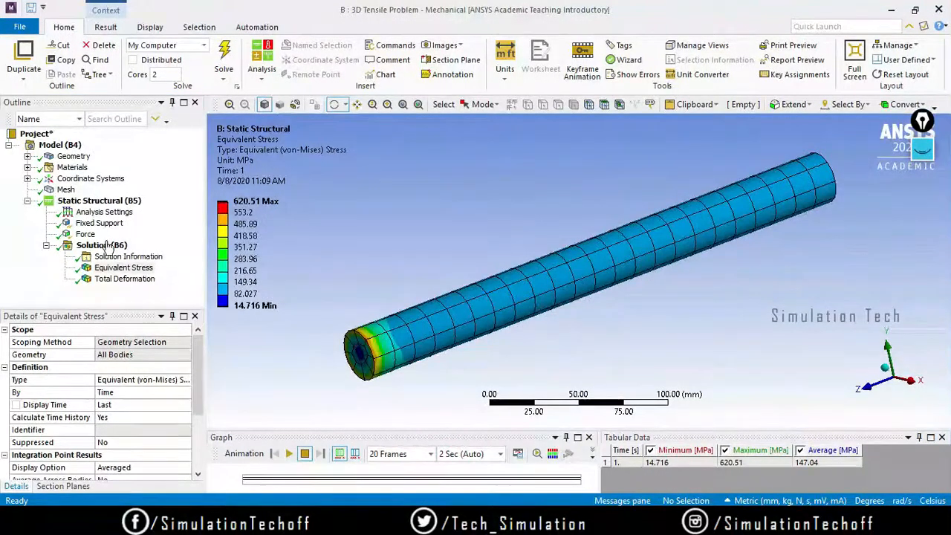
pyautogui.click(118, 280)
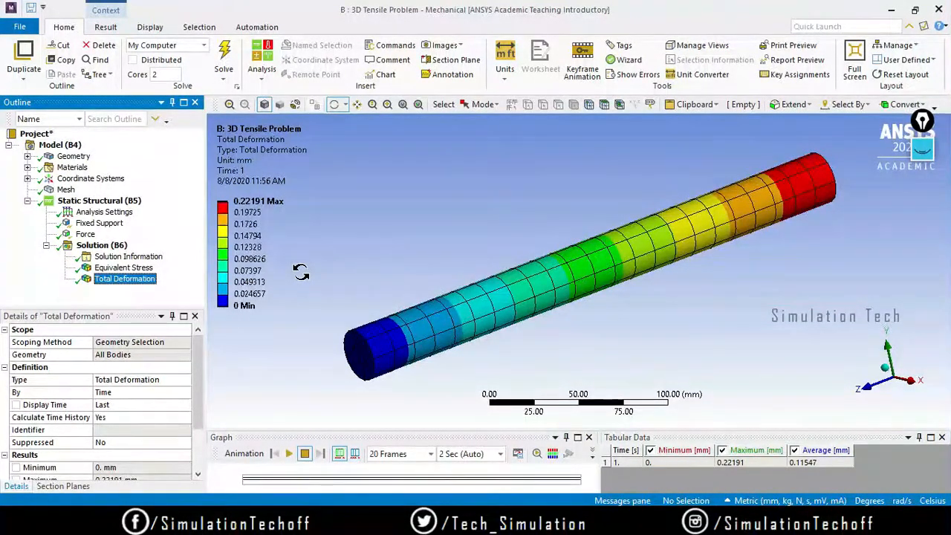
# Step: Show the mesh of the 3D Tensile Problem and examine its node and element statistics
pyautogui.click(66, 190)
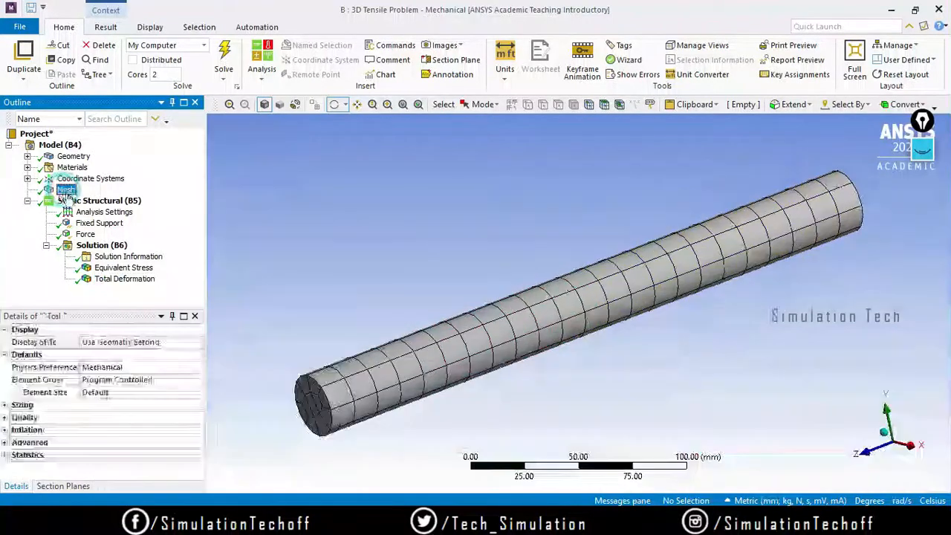
pyautogui.click(5, 454)
pyautogui.scroll(-1, 197, 414)
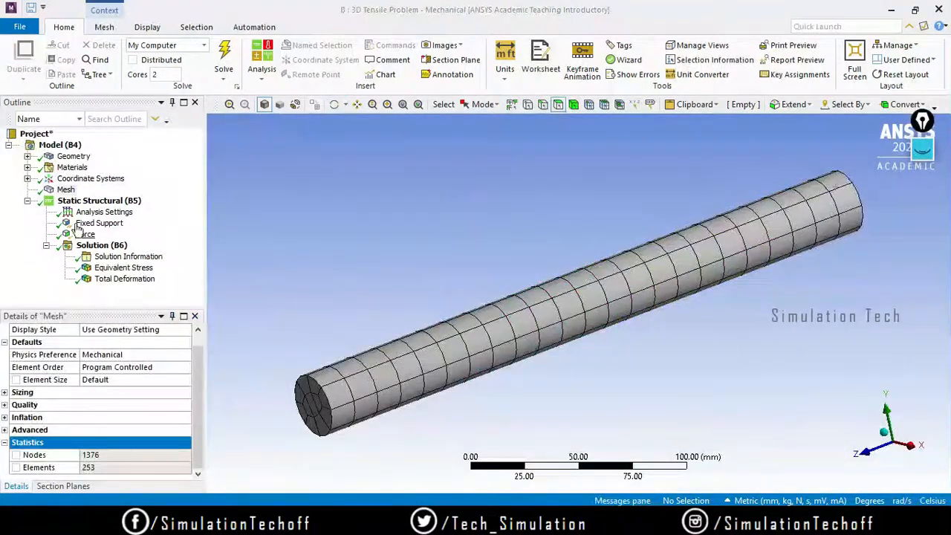
pyautogui.click(66, 189)
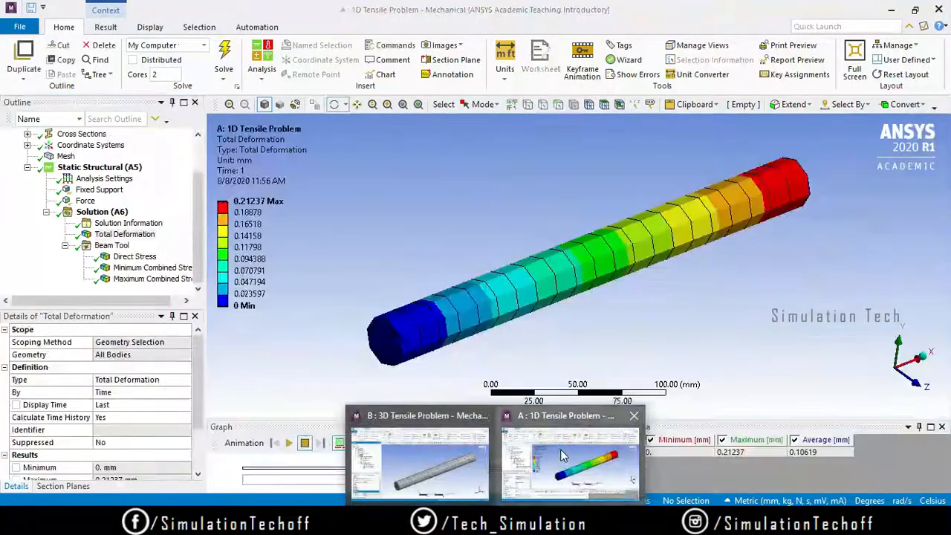
# Step: Switch to the 1D Tensile Problem and examine the node and element statistics of its mesh
pyautogui.click(563, 456)
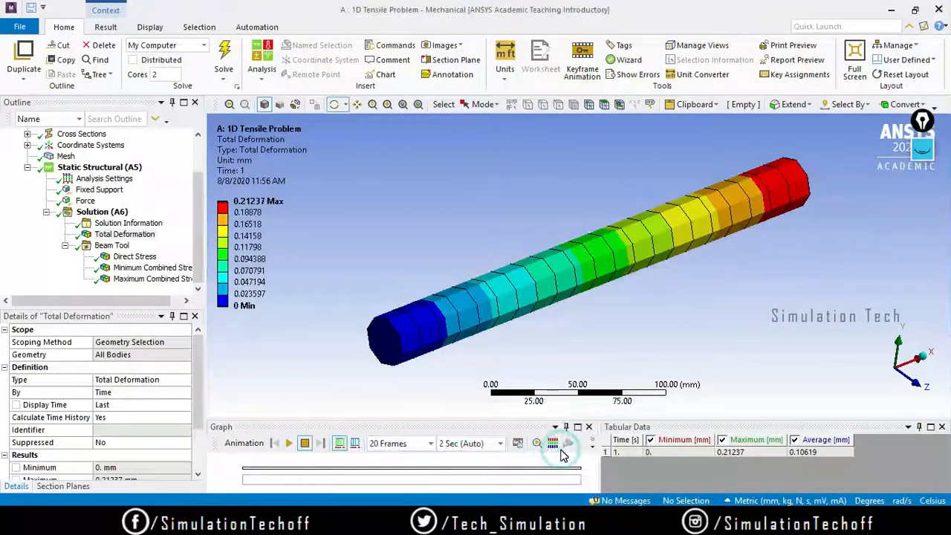
pyautogui.click(66, 157)
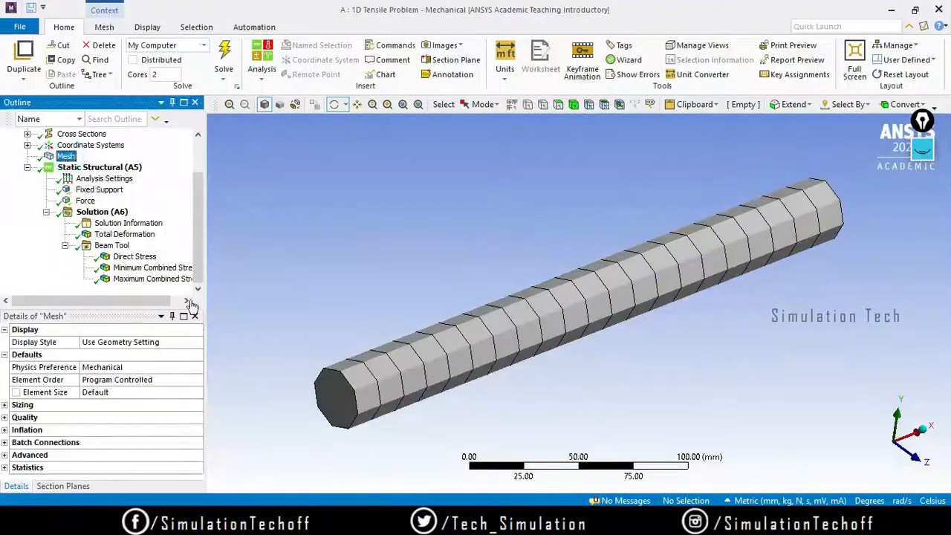
pyautogui.click(5, 467)
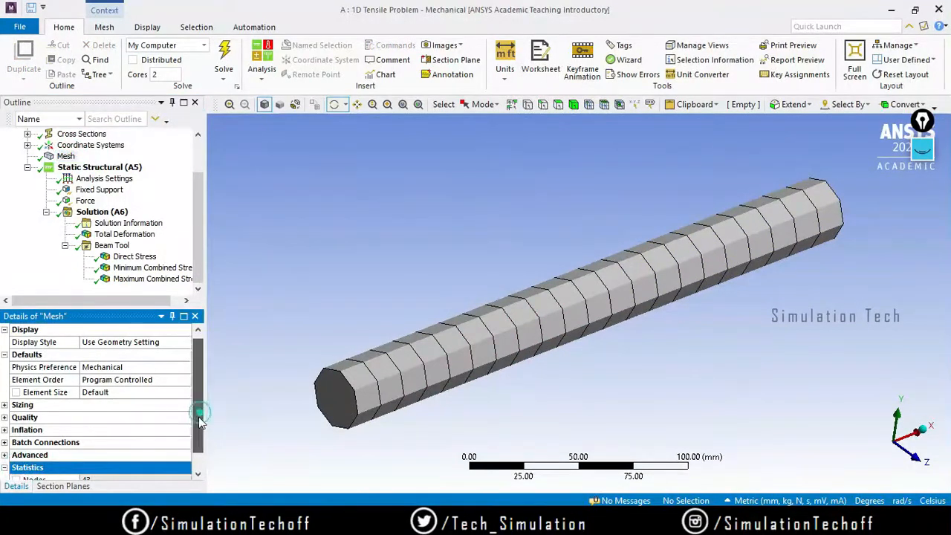
pyautogui.moveTo(199, 419); pyautogui.dragTo(199, 442)
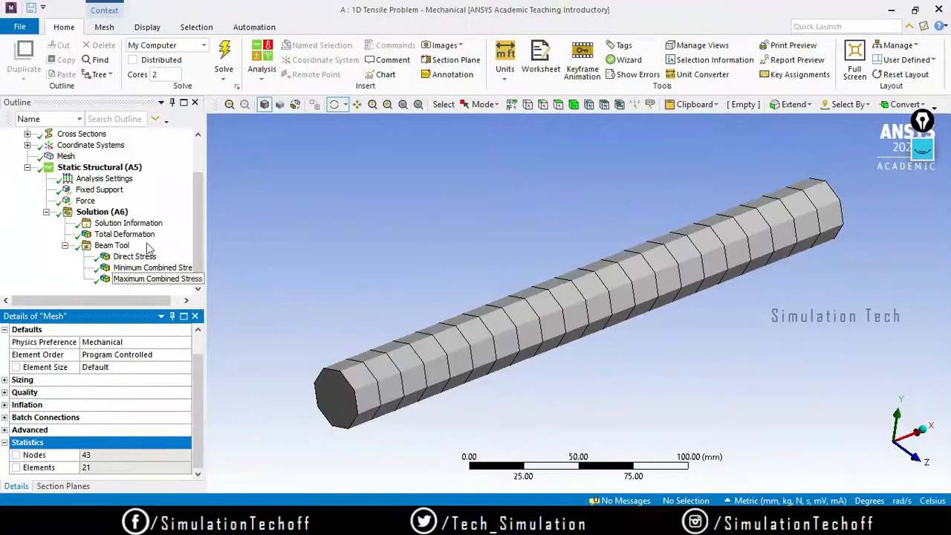
# Step: Review the Total Deformation result and the beam tool's Direct Stress result of the 1D Tensile Problem
pyautogui.click(125, 234)
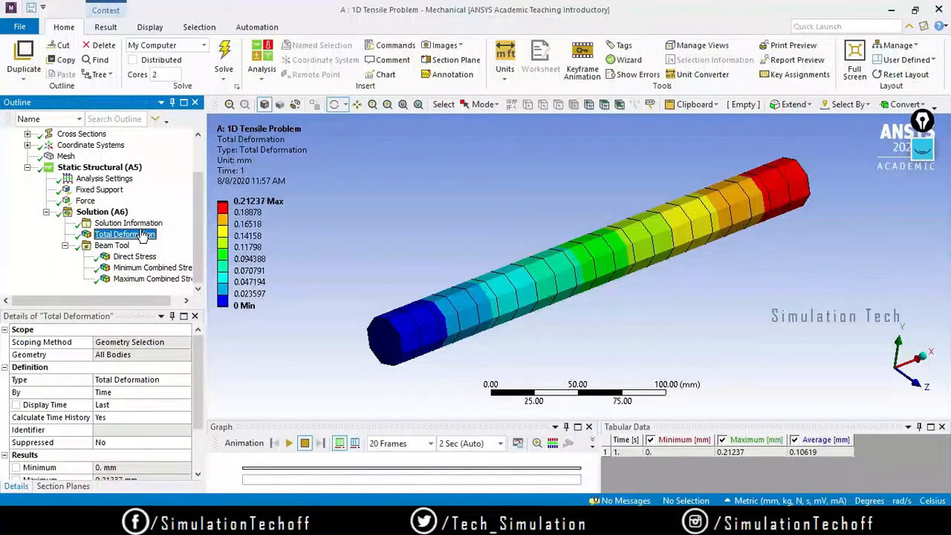
pyautogui.click(136, 256)
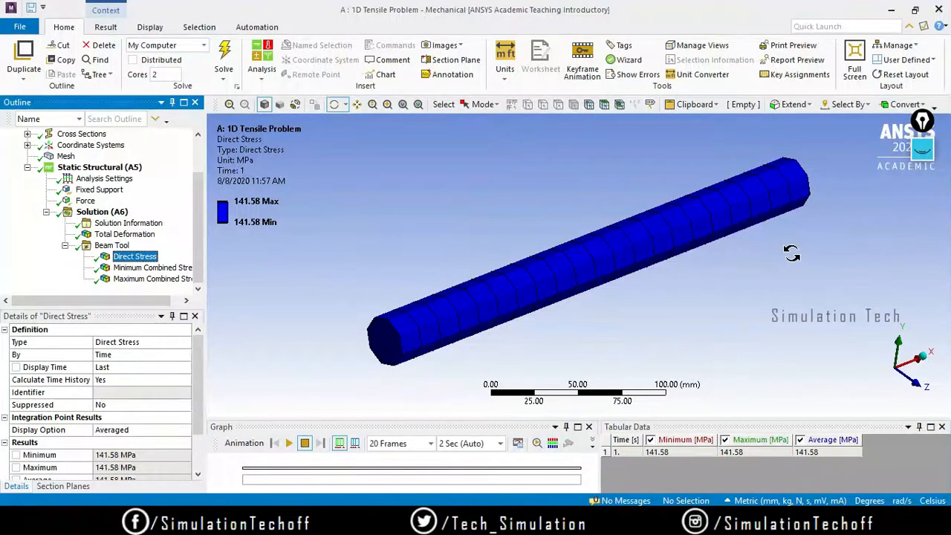
# Step: Show the drawing board with its toolbar moved clear of the p=1e5 label, and glance at both tensile models
pyautogui.click(920, 150)
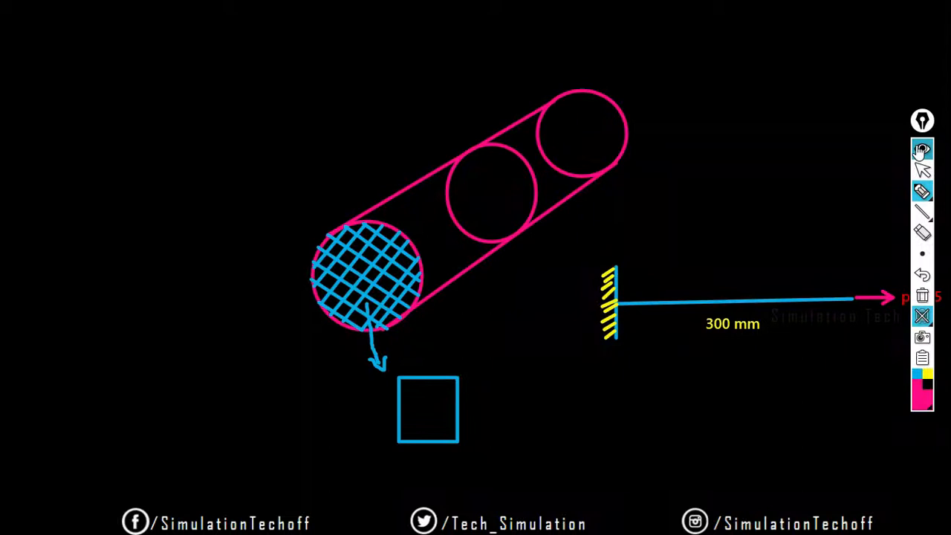
pyautogui.moveTo(922, 120)
pyautogui.mouseDown()
pyautogui.moveTo(259, 148)
pyautogui.moveTo(90, 143)
pyautogui.moveTo(59, 122)
pyautogui.mouseUp()
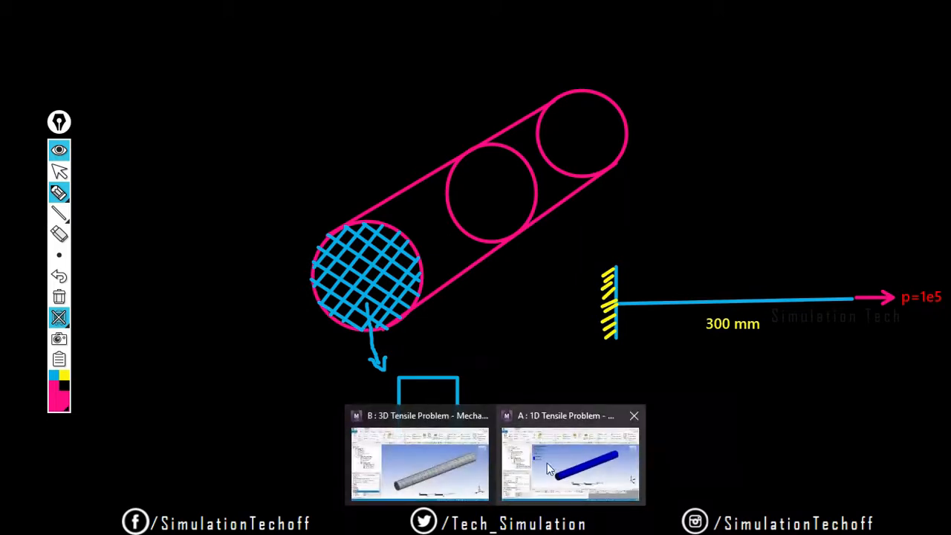
pyautogui.click(446, 457)
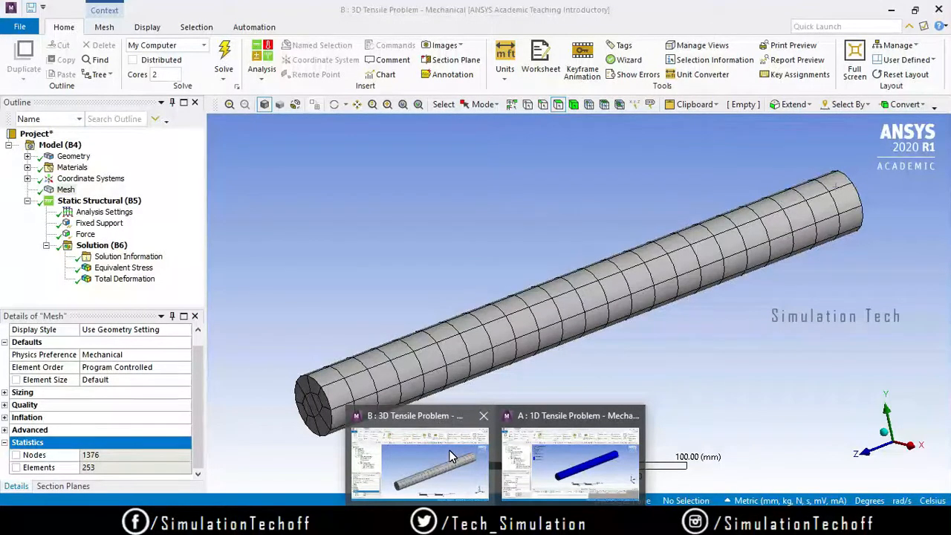
pyautogui.moveTo(554, 464)
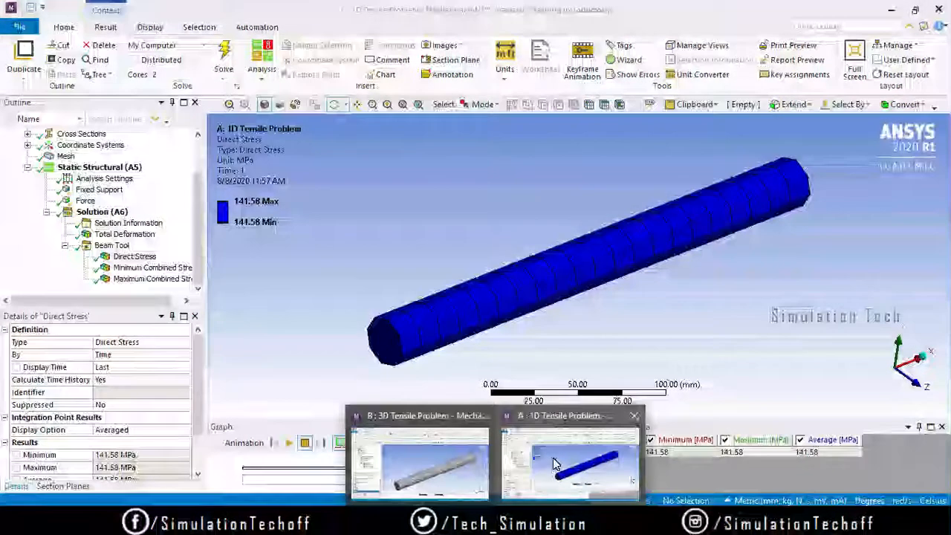
pyautogui.click(555, 463)
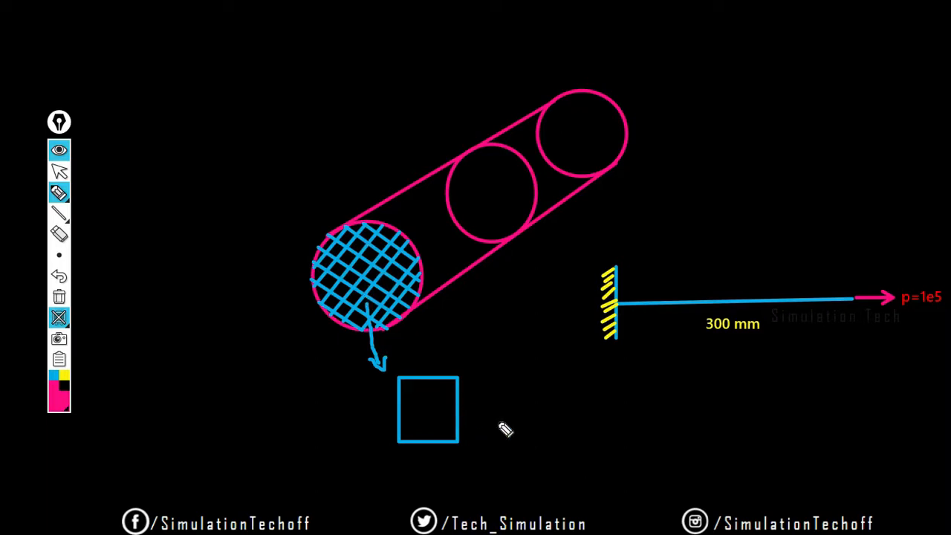
# Step: Sketch pink depth edges turning the blue square into a cube, and mark element divisions along the 300 mm line
pyautogui.moveTo(399, 376)
pyautogui.mouseDown()
pyautogui.moveTo(410, 362)
pyautogui.moveTo(473, 362)
pyautogui.moveTo(474, 422)
pyautogui.moveTo(461, 442)
pyautogui.mouseUp()
pyautogui.moveTo(458, 377); pyautogui.dragTo(475, 363)
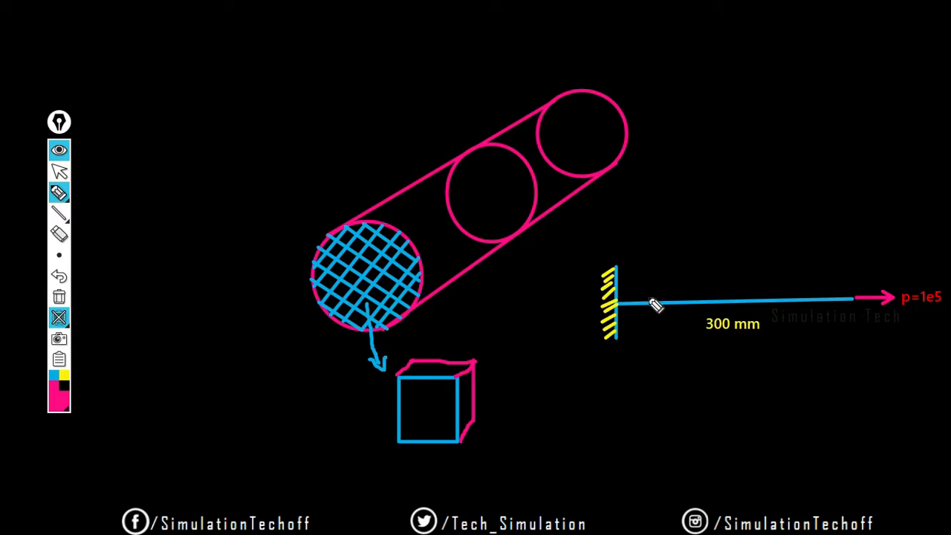
pyautogui.moveTo(649, 300); pyautogui.dragTo(852, 300)
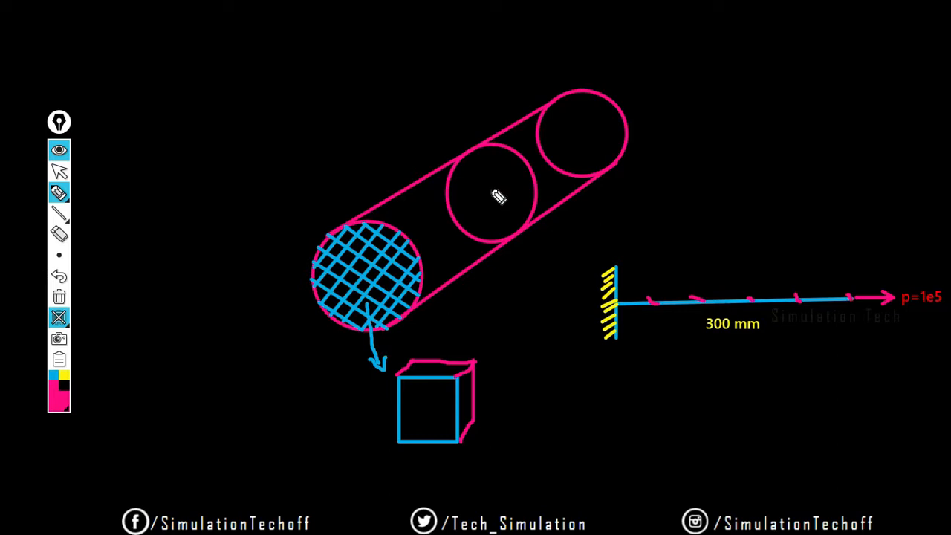
# Step: Draw a straight pink line joining the centres of the cylinder's middle and far circles
pyautogui.moveTo(489, 189); pyautogui.dragTo(582, 137)
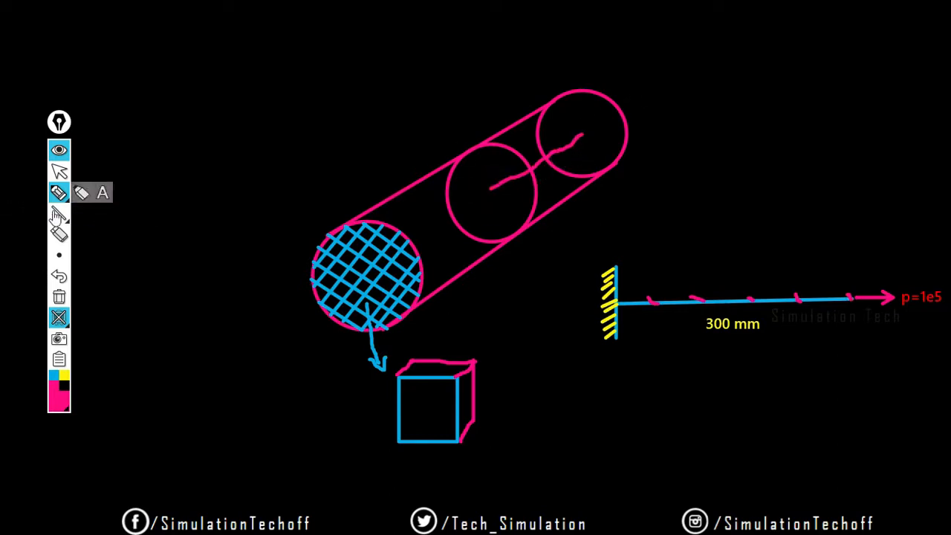
pyautogui.click(59, 276)
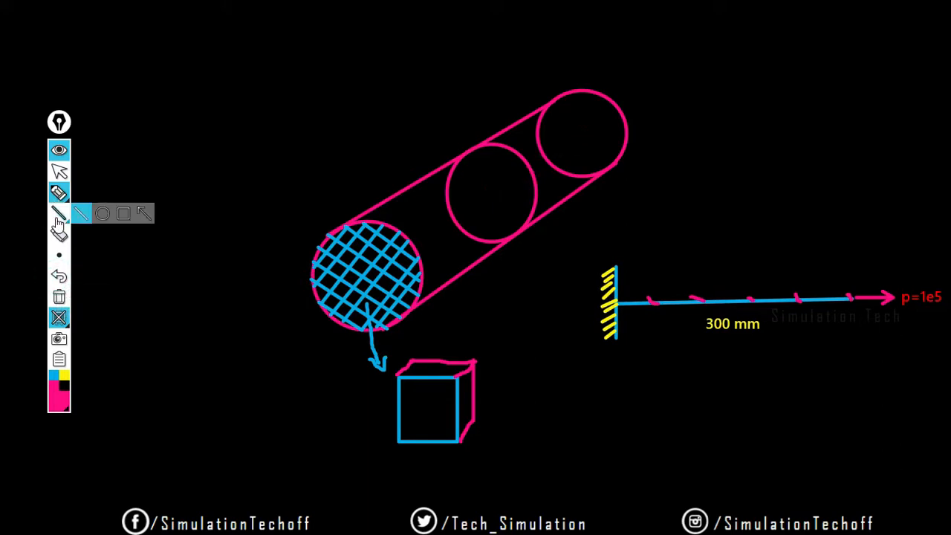
pyautogui.click(58, 217)
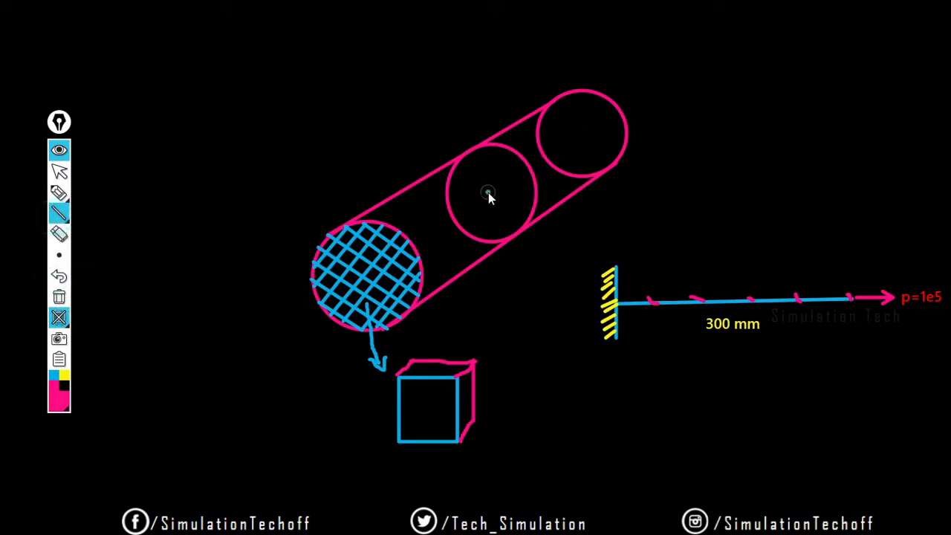
pyautogui.moveTo(487, 192); pyautogui.dragTo(585, 134)
# Step: Draw a blue radius arrow from the middle circle's centre up to its edge, and hide the drawing board
pyautogui.click(54, 376)
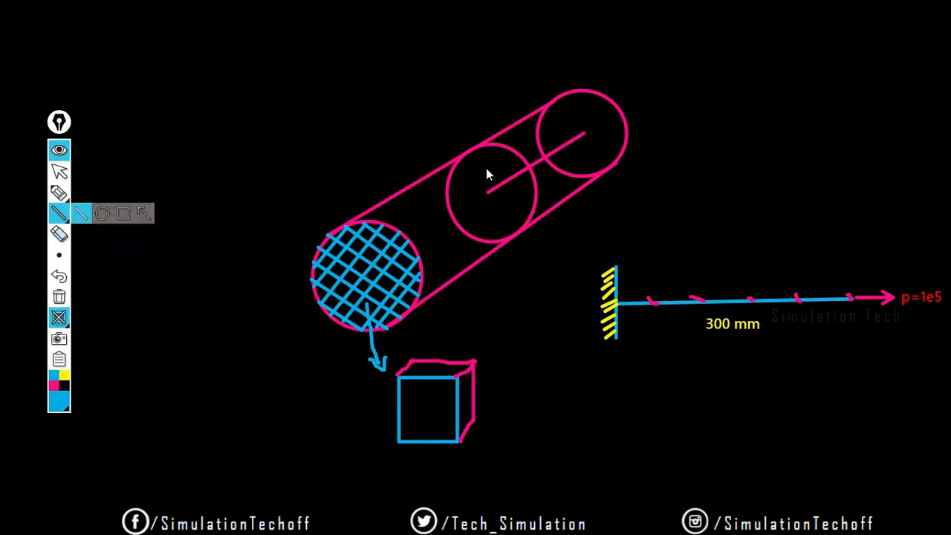
pyautogui.moveTo(487, 145); pyautogui.dragTo(483, 176)
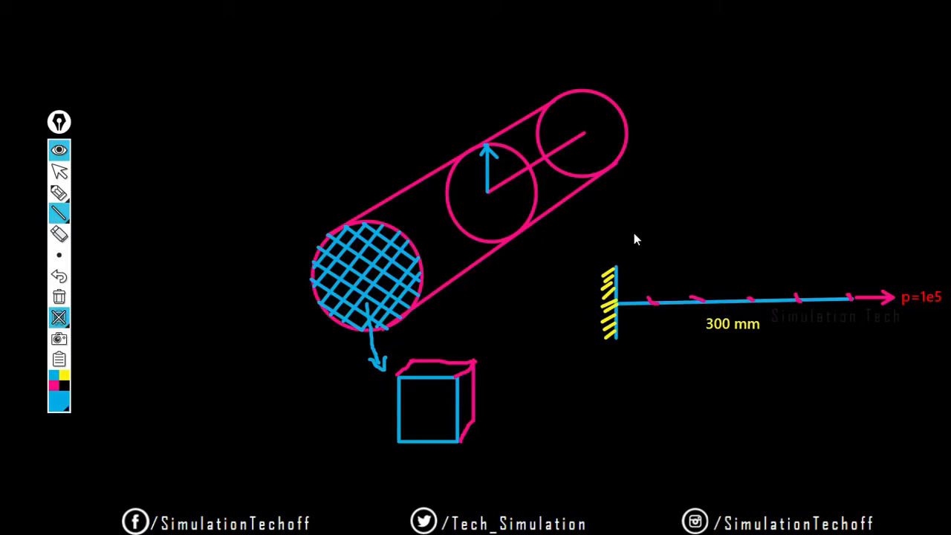
pyautogui.click(59, 152)
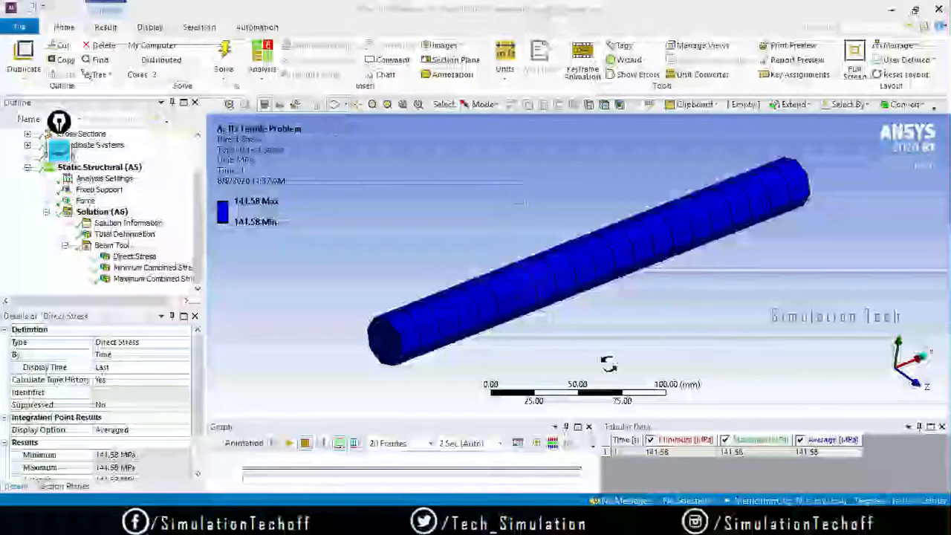
# Step: Select the mesh node at the centre of the beam's near end face
pyautogui.click(589, 105)
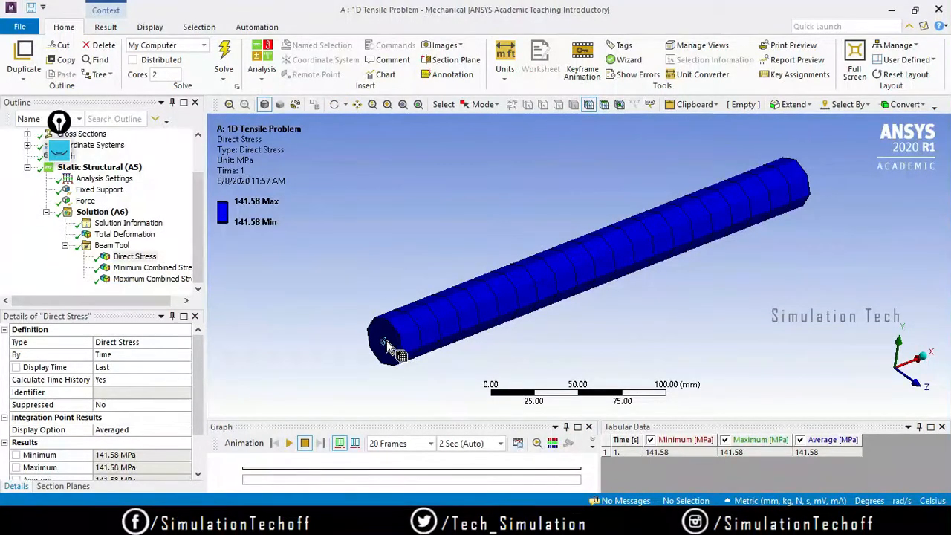
pyautogui.click(372, 105)
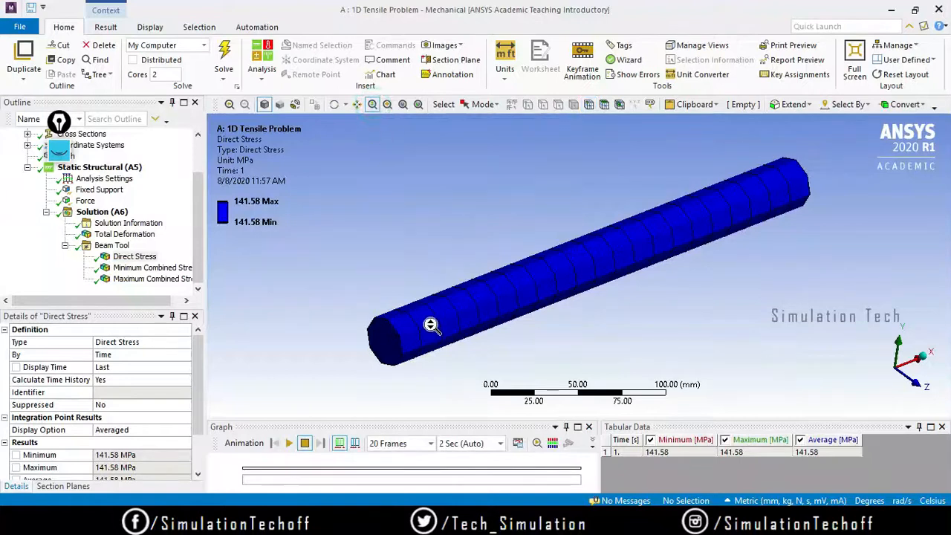
pyautogui.moveTo(431, 324); pyautogui.dragTo(417, 250)
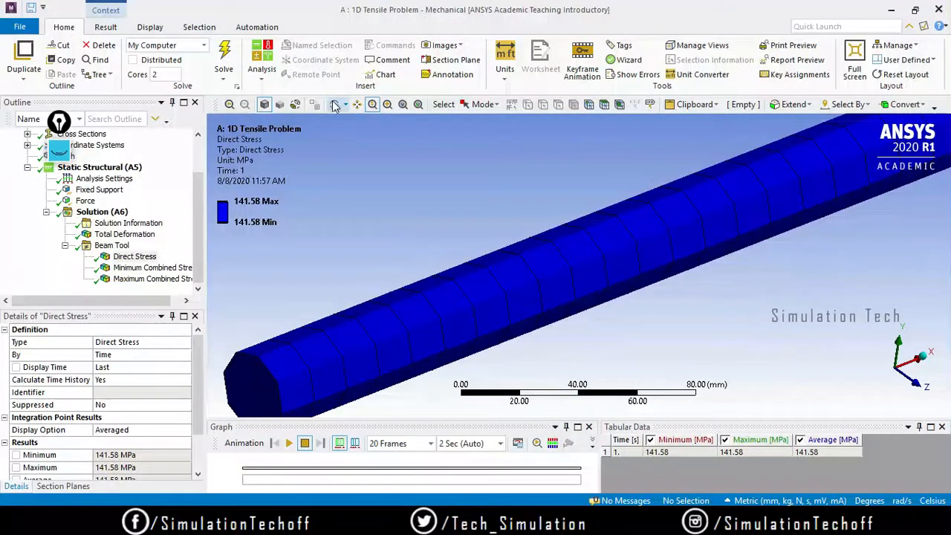
pyautogui.moveTo(446, 283); pyautogui.dragTo(475, 257)
pyautogui.click(357, 104)
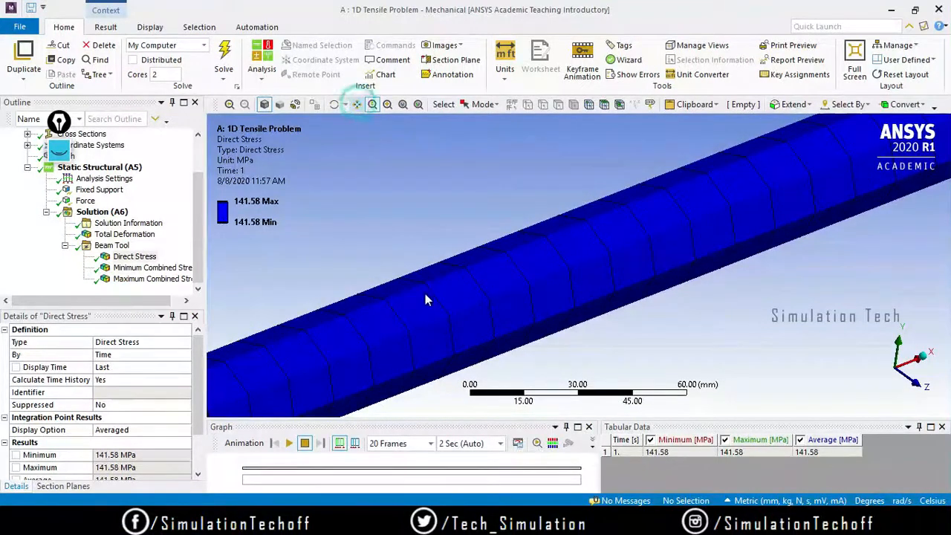
pyautogui.click(358, 105)
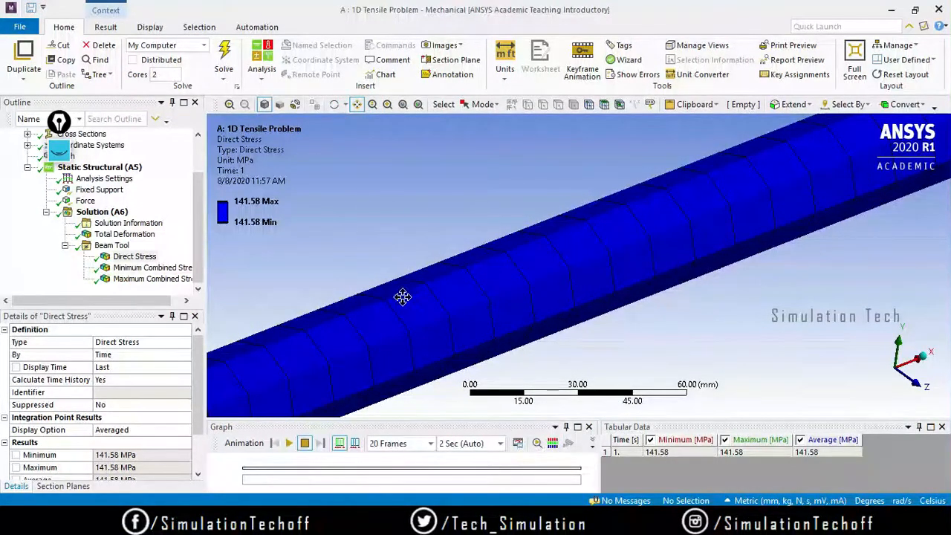
pyautogui.moveTo(402, 297); pyautogui.dragTo(548, 220)
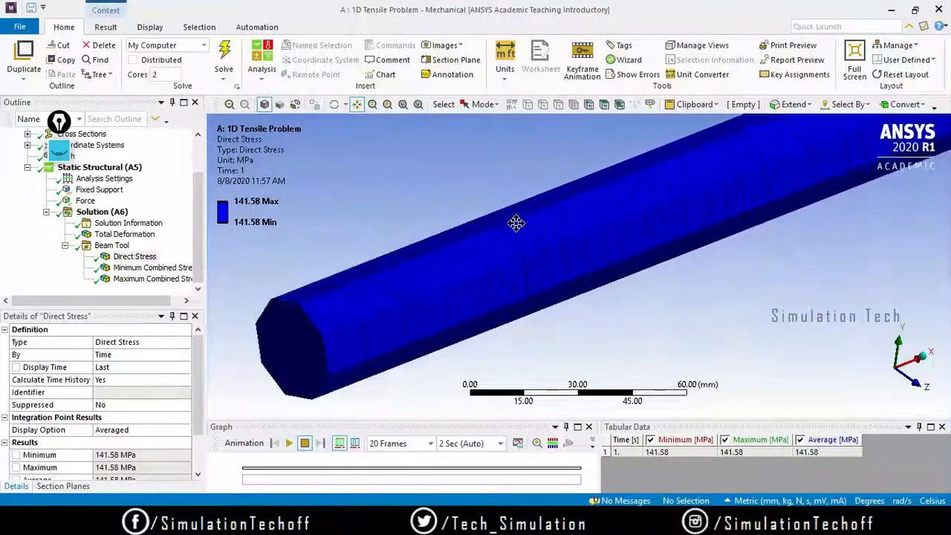
pyautogui.click(592, 107)
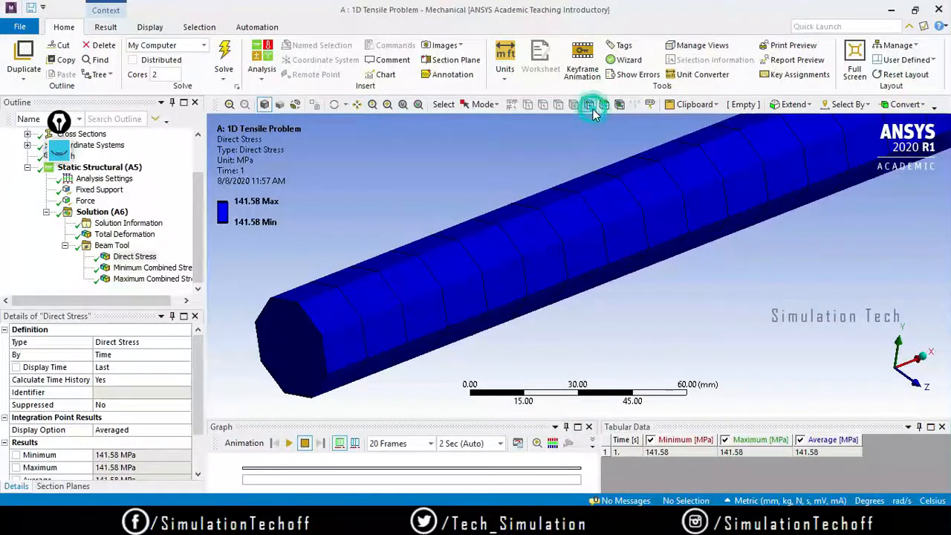
pyautogui.click(296, 355)
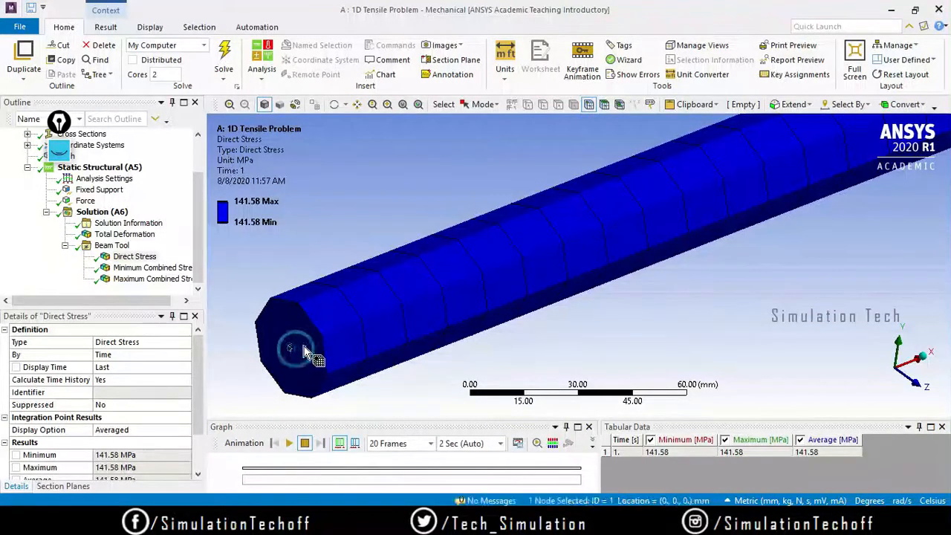
# Step: Select successive mesh nodes along the beam's axis, finishing with only the node one element in from the near end
pyautogui.click(361, 322)
pyautogui.keyDown('ctrl'); pyautogui.click(401, 303); pyautogui.keyUp('ctrl')
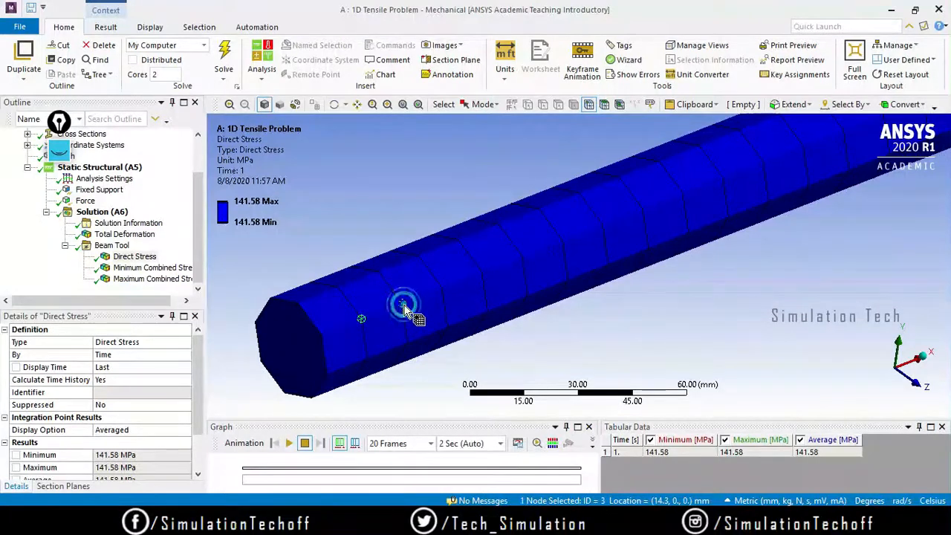
pyautogui.keyDown('ctrl'); pyautogui.click(441, 288); pyautogui.keyUp('ctrl')
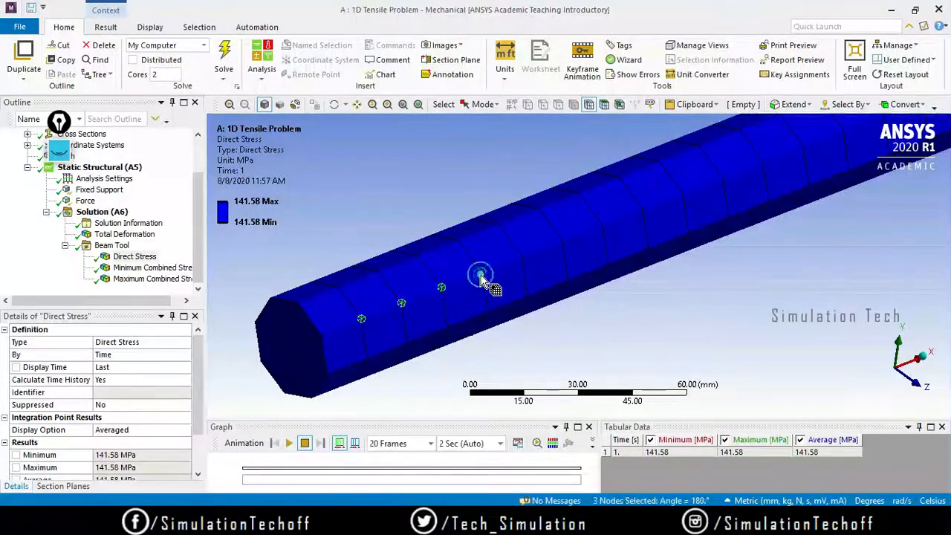
pyautogui.keyDown('ctrl'); pyautogui.click(482, 272); pyautogui.keyUp('ctrl')
pyautogui.click(523, 259)
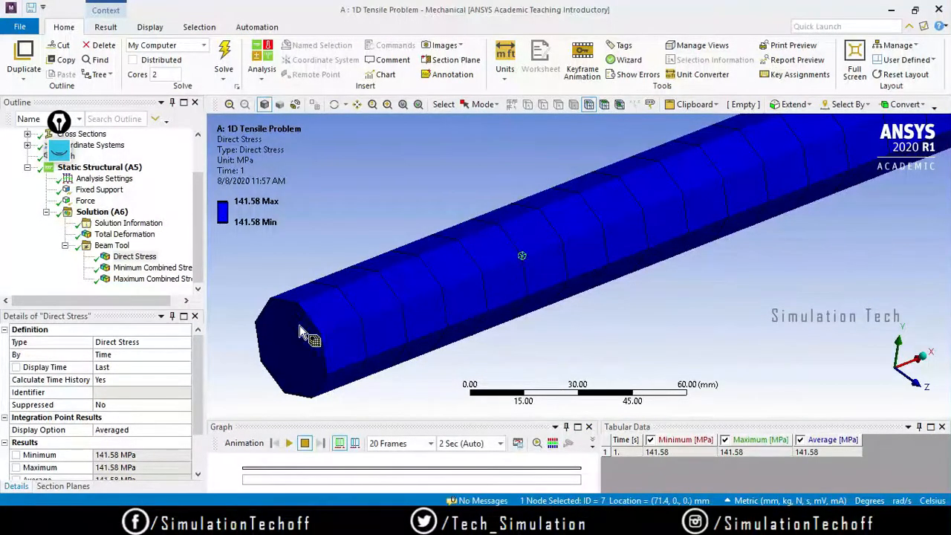
pyautogui.click(363, 319)
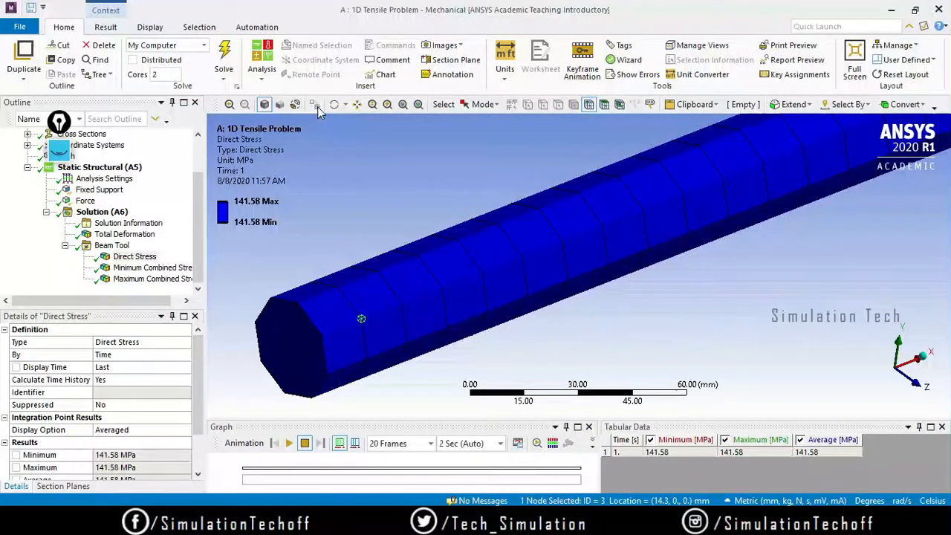
# Step: Cut across the beam with a section plane and look at the exposed cross-section
pyautogui.click(334, 108)
pyautogui.moveTo(378, 229); pyautogui.dragTo(336, 321)
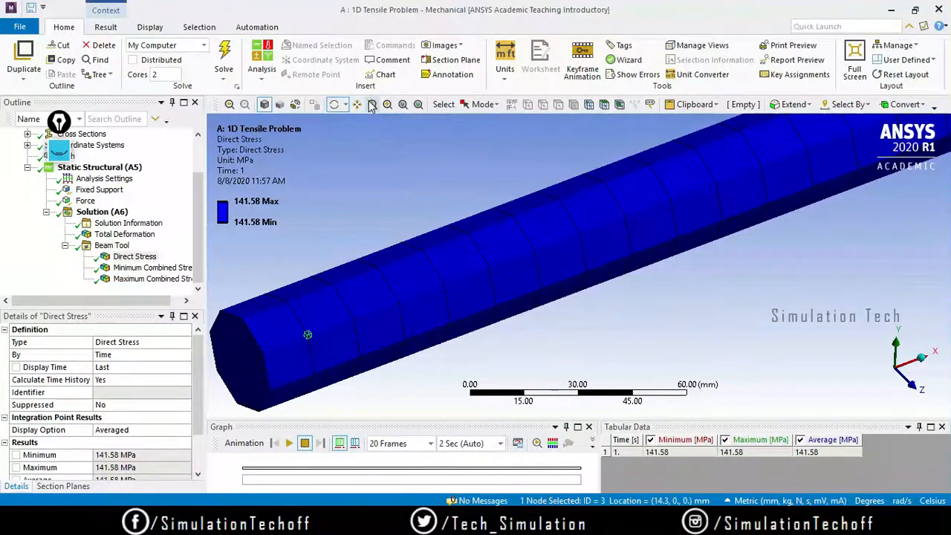
pyautogui.moveTo(593, 180); pyautogui.dragTo(559, 142)
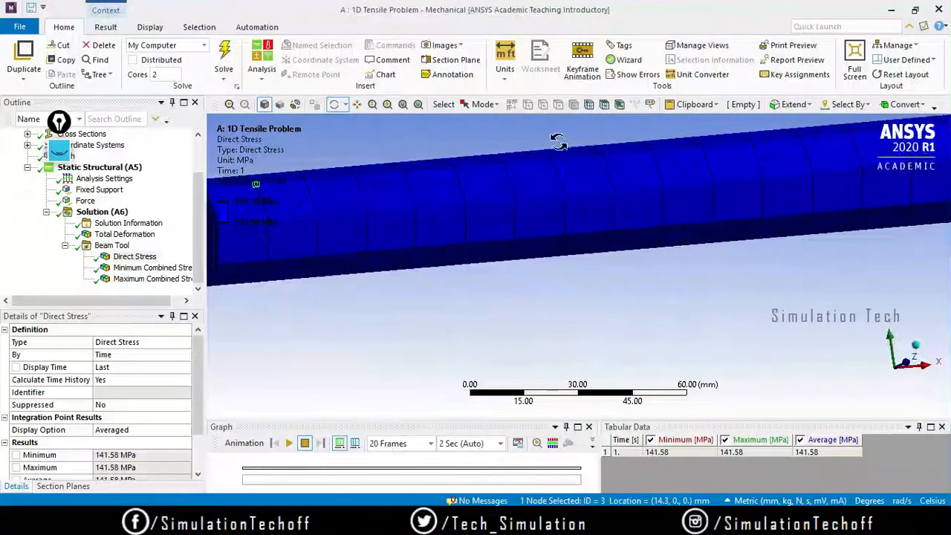
pyautogui.click(373, 104)
pyautogui.moveTo(599, 187); pyautogui.dragTo(609, 308)
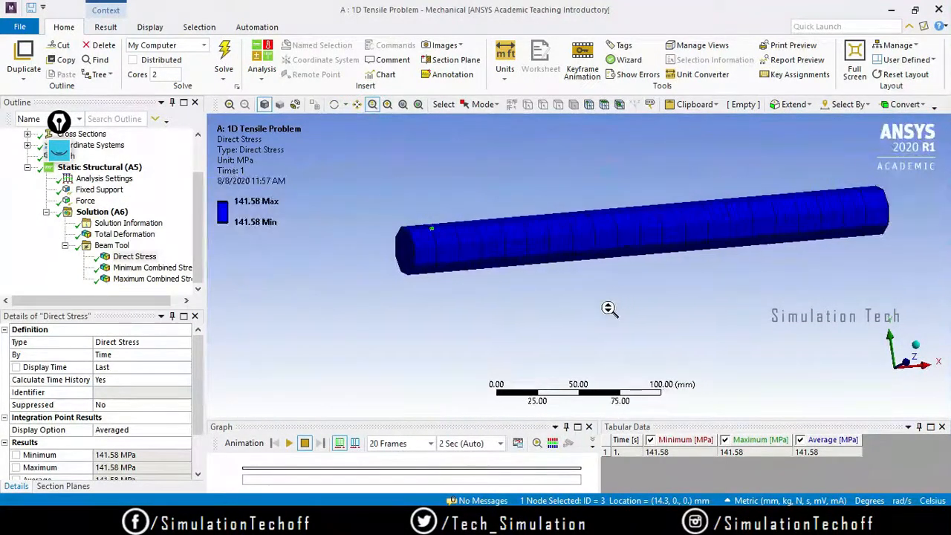
pyautogui.click(455, 59)
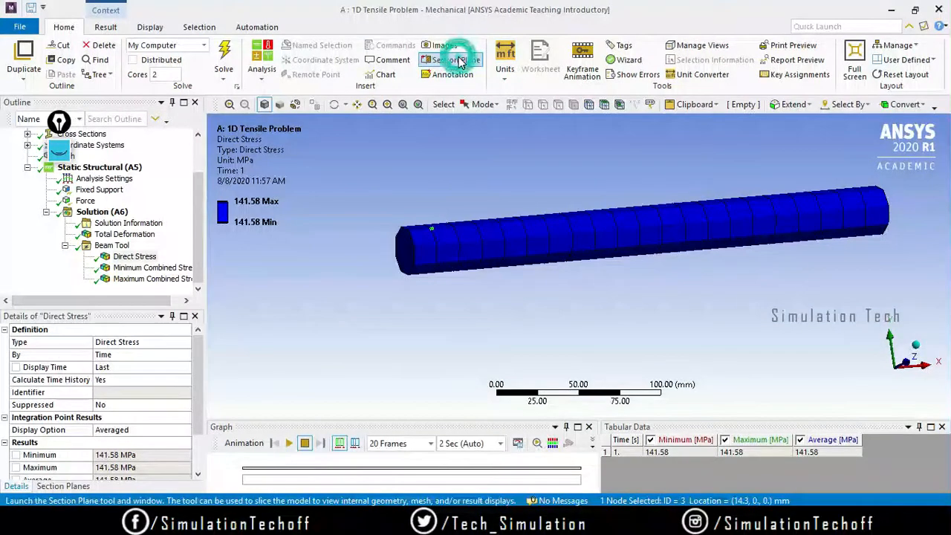
pyautogui.moveTo(713, 153); pyautogui.dragTo(616, 336)
pyautogui.moveTo(739, 240); pyautogui.dragTo(622, 208)
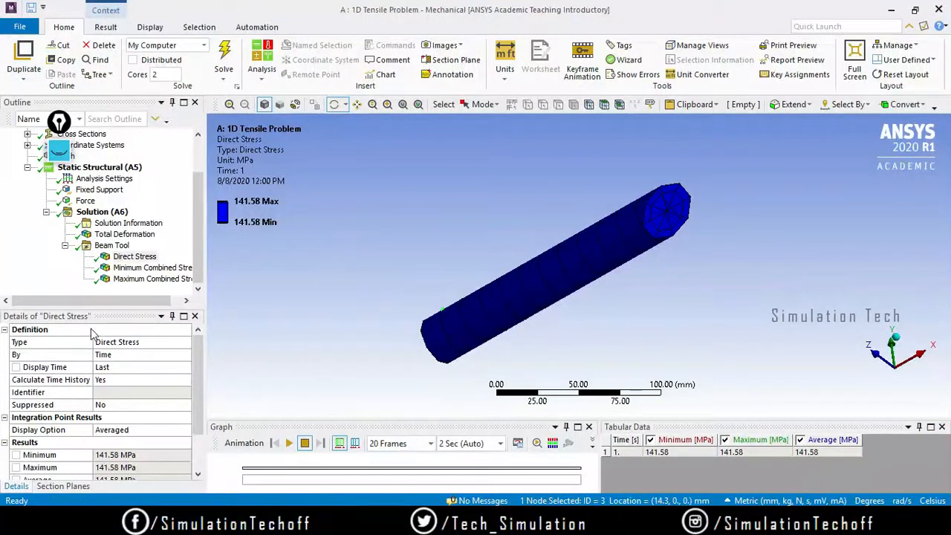
# Step: Face the beam end-on along the X axis and delete Section Plane1
pyautogui.click(66, 487)
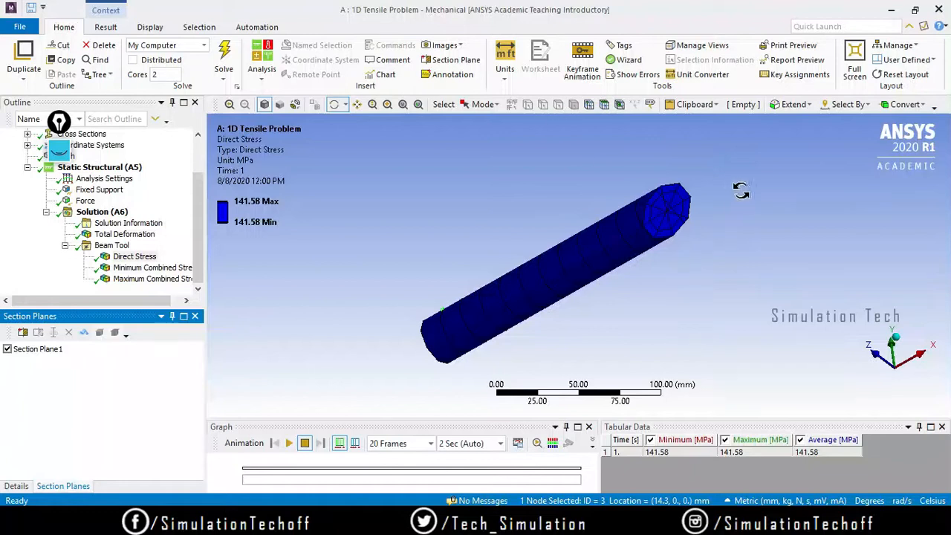
pyautogui.moveTo(471, 300); pyautogui.dragTo(663, 236)
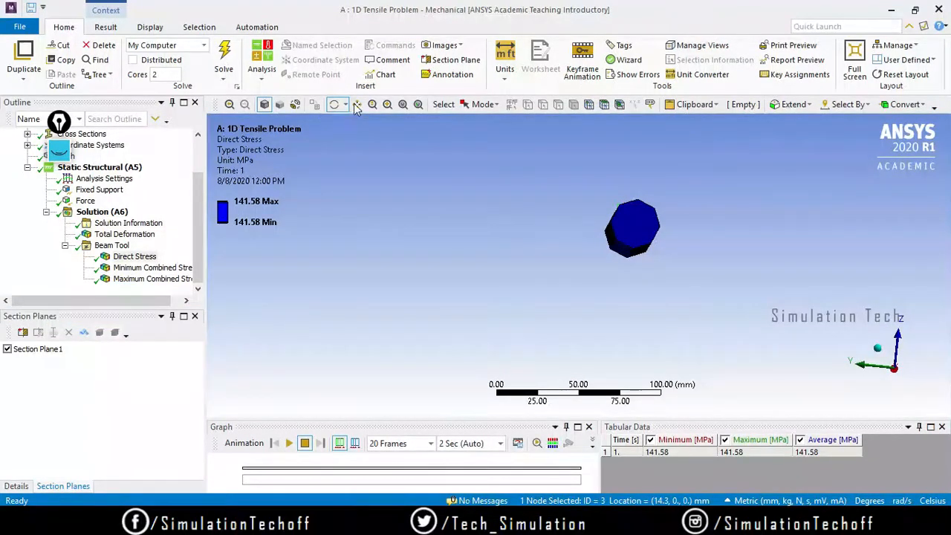
pyautogui.click(897, 374)
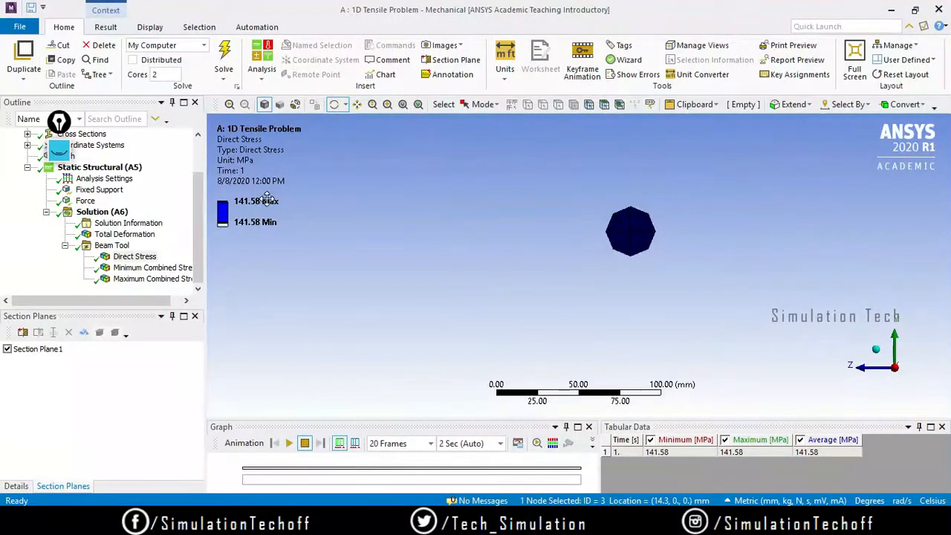
pyautogui.click(23, 334)
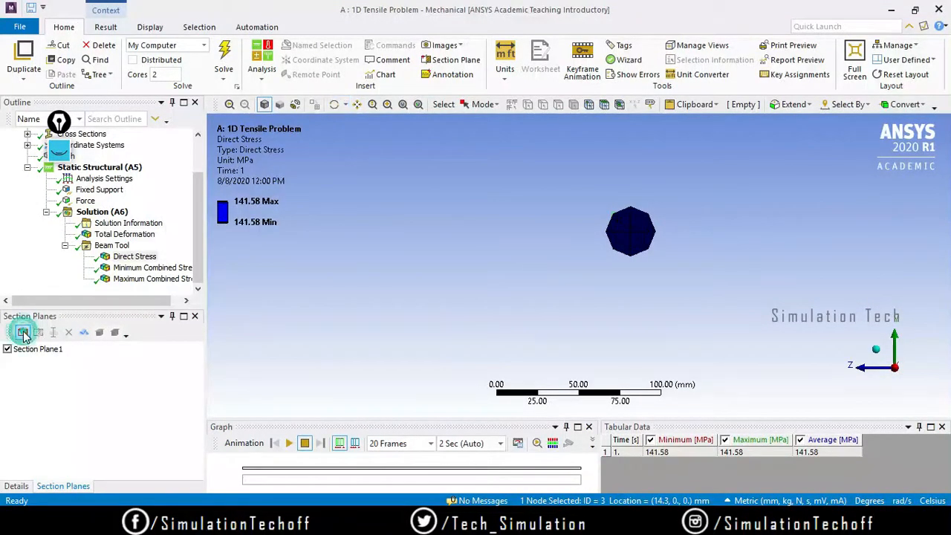
pyautogui.click(55, 351)
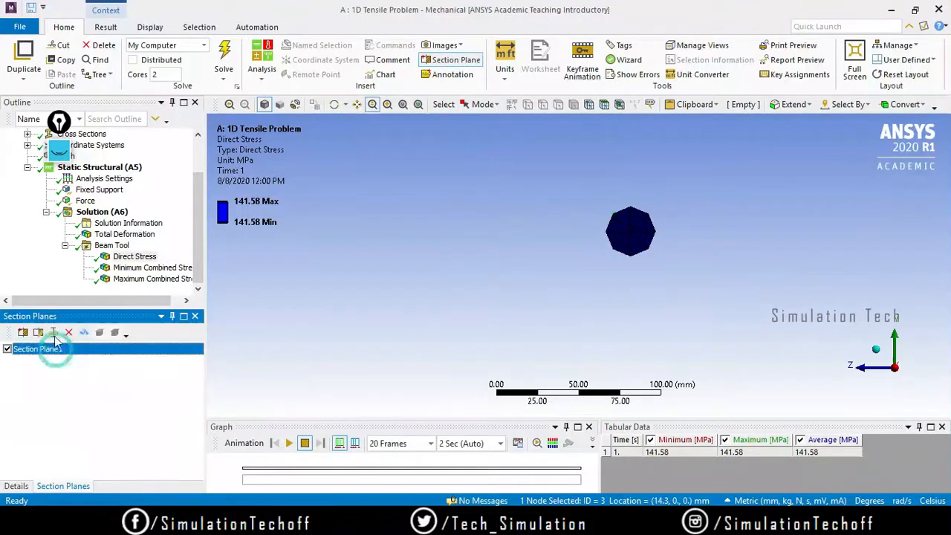
pyautogui.click(68, 333)
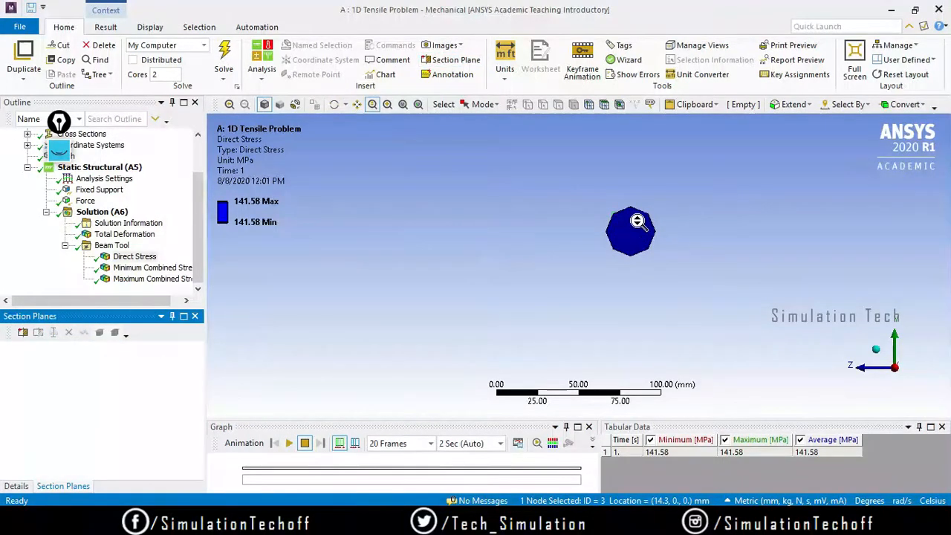
# Step: Overlay the drawing board transparently on the enlarged octagonal end face, and clear all the old sketches
pyautogui.moveTo(640, 234); pyautogui.dragTo(666, 151)
pyautogui.moveTo(732, 234); pyautogui.dragTo(731, 144)
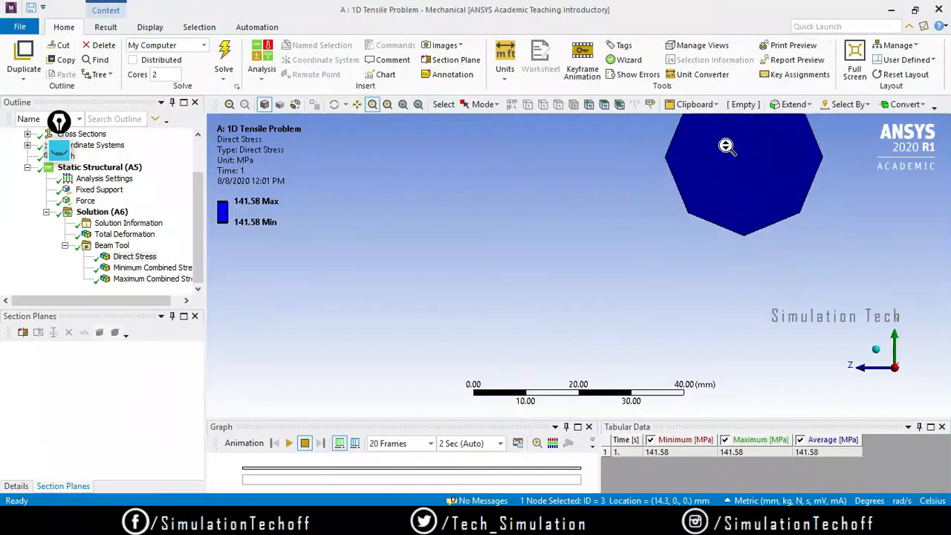
pyautogui.click(358, 104)
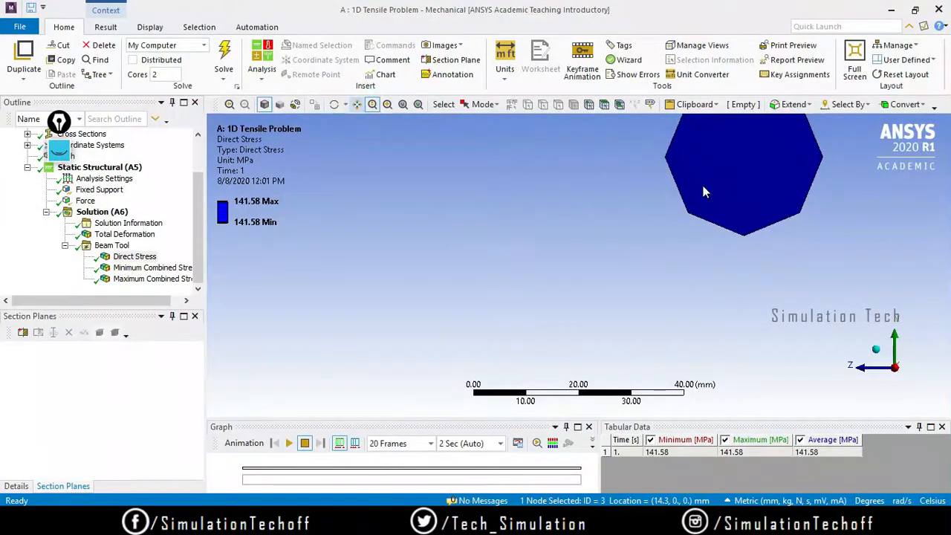
pyautogui.click(356, 104)
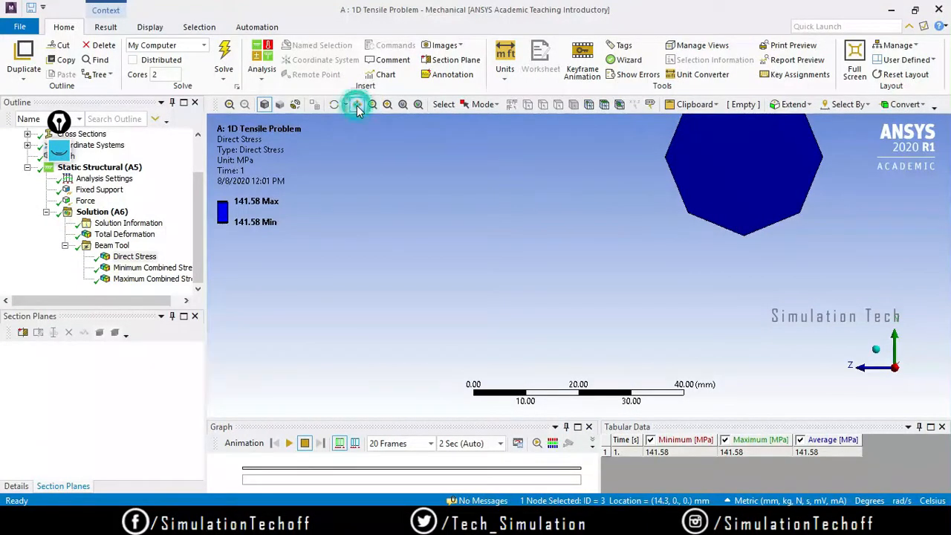
pyautogui.moveTo(770, 182); pyautogui.dragTo(588, 292)
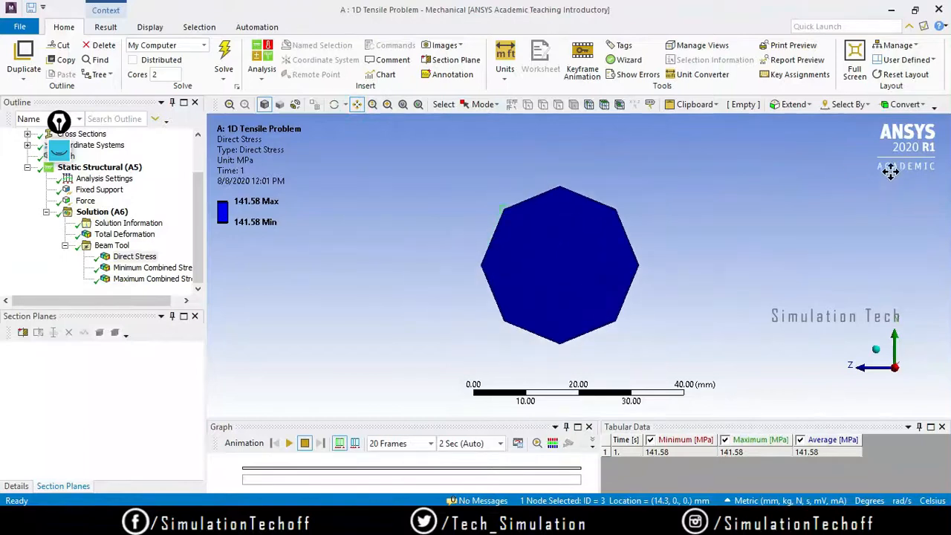
pyautogui.click(56, 154)
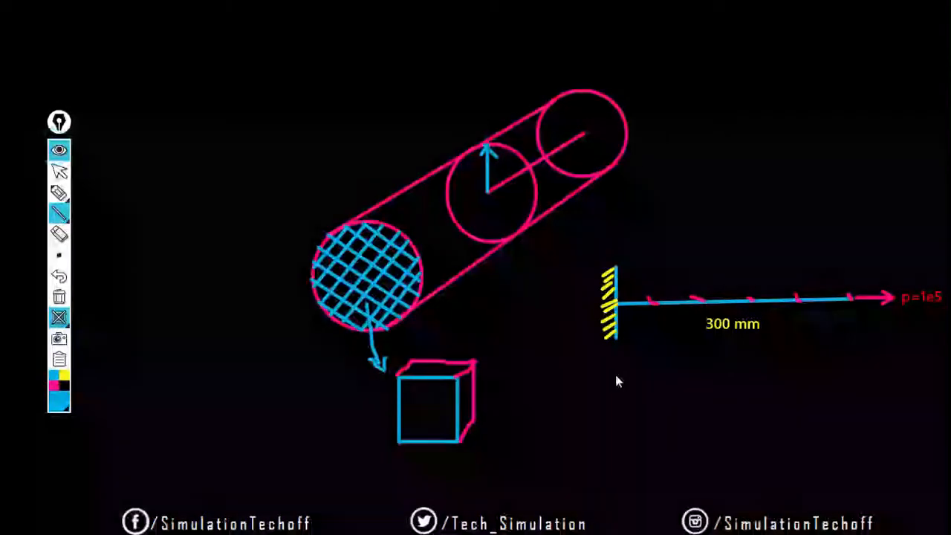
pyautogui.click(59, 318)
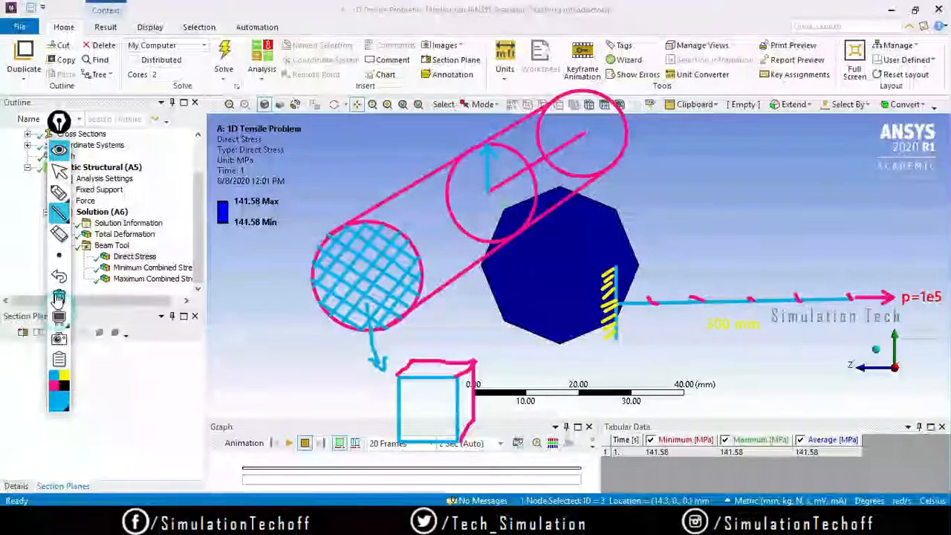
pyautogui.click(59, 297)
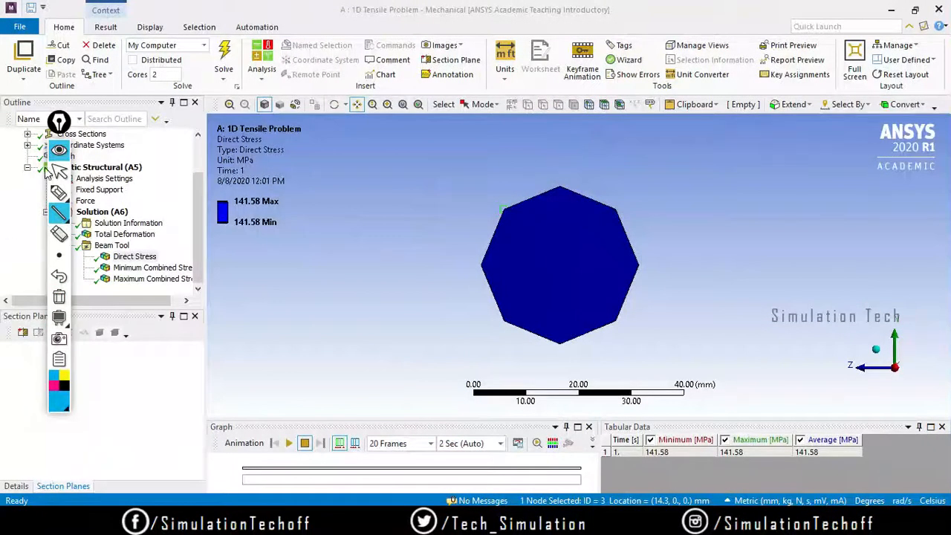
# Step: Draw a blue cross at the octagonal face's centre and a blue radial arrow up to its top corner
pyautogui.click(59, 193)
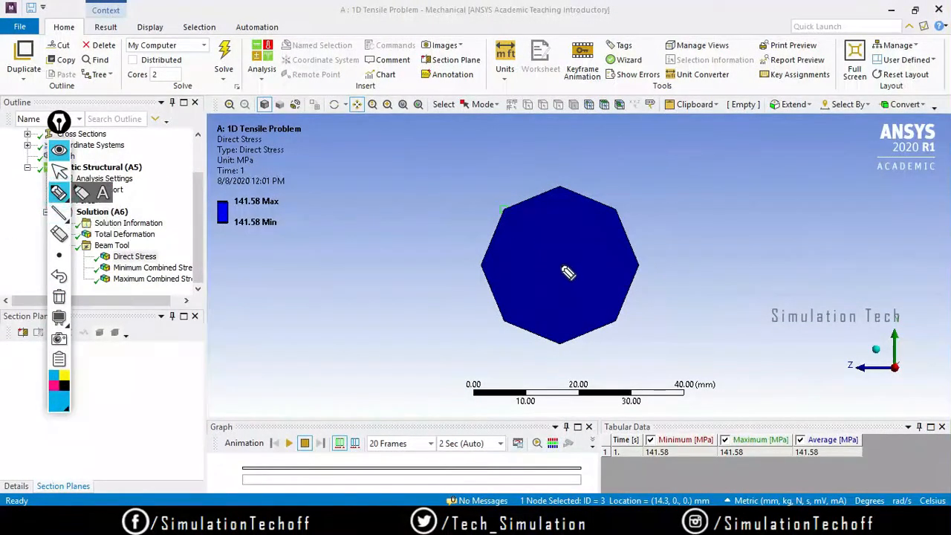
pyautogui.moveTo(556, 263)
pyautogui.mouseDown()
pyautogui.moveTo(577, 274)
pyautogui.moveTo(561, 272)
pyautogui.moveTo(559, 192)
pyautogui.moveTo(574, 211)
pyautogui.mouseUp()
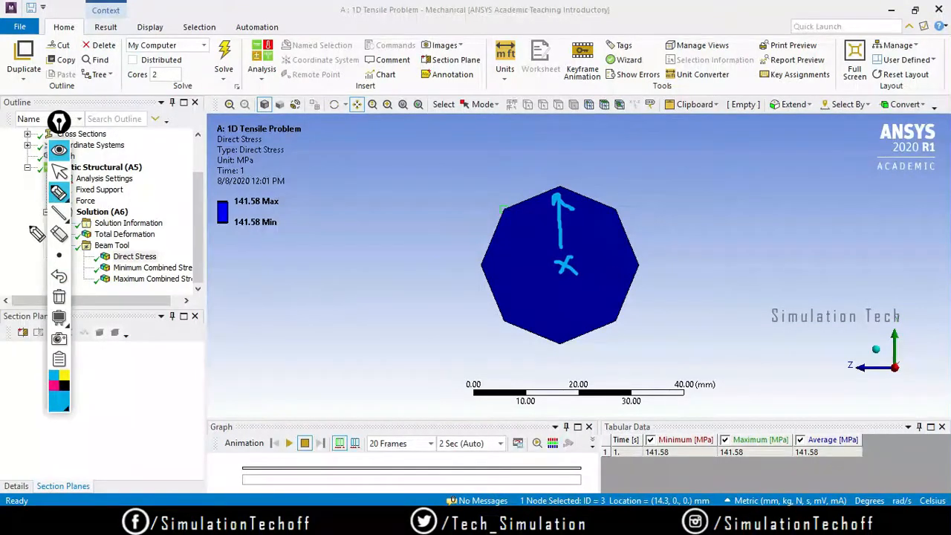
# Step: Draw a blue rectangle beside the octagon, with blue arrows pointing at its upper and lower edges
pyautogui.moveTo(60, 214)
pyautogui.click(124, 215)
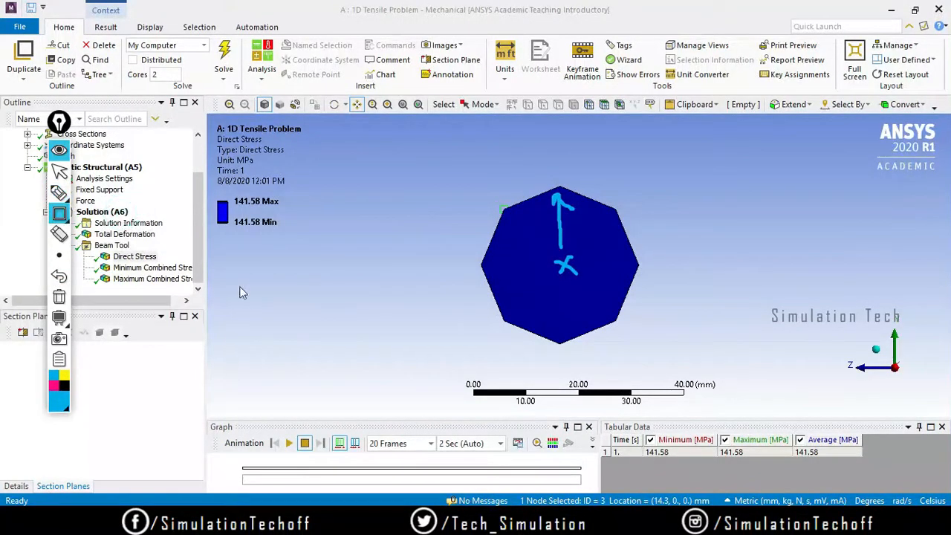
pyautogui.moveTo(237, 269)
pyautogui.mouseDown()
pyautogui.moveTo(271, 313)
pyautogui.moveTo(385, 309)
pyautogui.mouseUp()
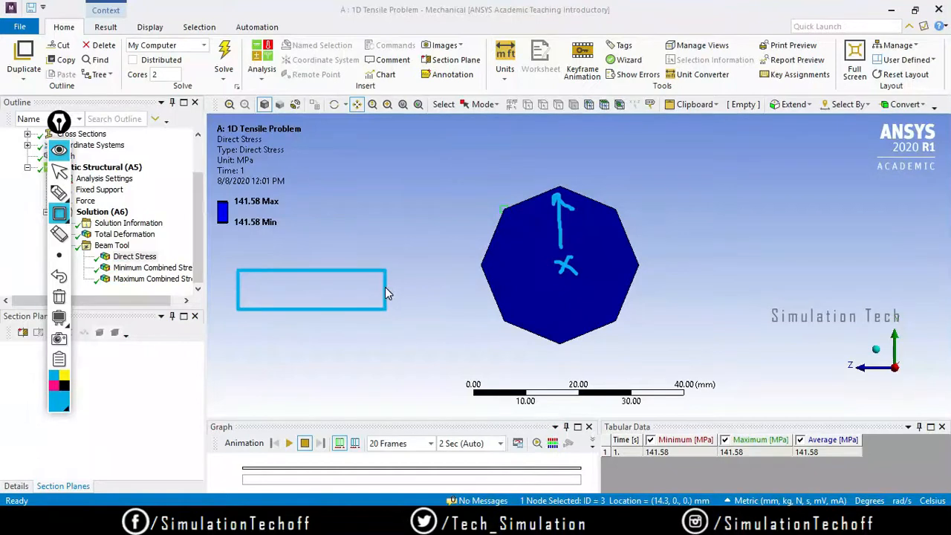
pyautogui.click(59, 192)
pyautogui.moveTo(313, 217); pyautogui.dragTo(312, 245)
pyautogui.moveTo(315, 317)
pyautogui.mouseDown()
pyautogui.moveTo(315, 339)
pyautogui.moveTo(314, 314)
pyautogui.moveTo(328, 324)
pyautogui.mouseUp()
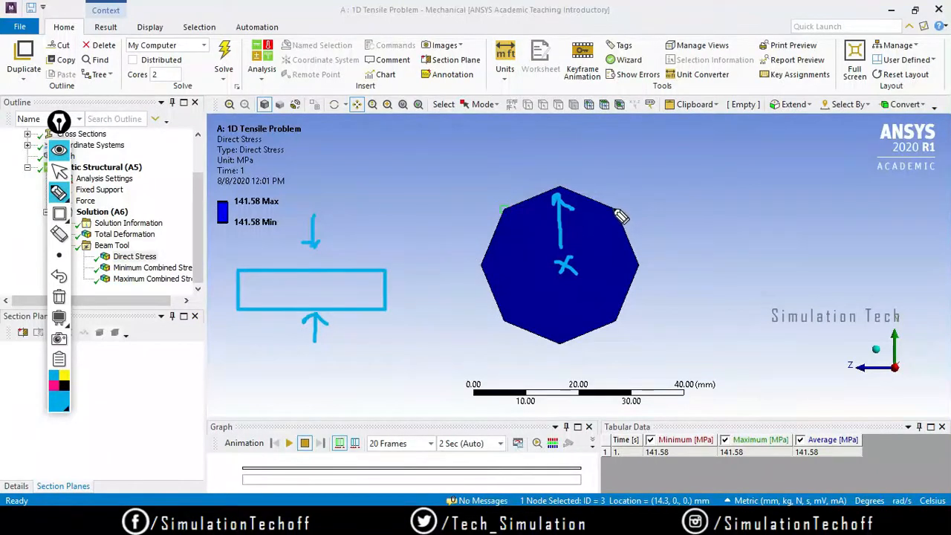
# Step: Draw a blue arrow inward from the octagon's upper-right corner, underline the Average stress value in blue, and hide the ink
pyautogui.moveTo(615, 209)
pyautogui.mouseDown()
pyautogui.moveTo(585, 238)
pyautogui.moveTo(595, 237)
pyautogui.mouseUp()
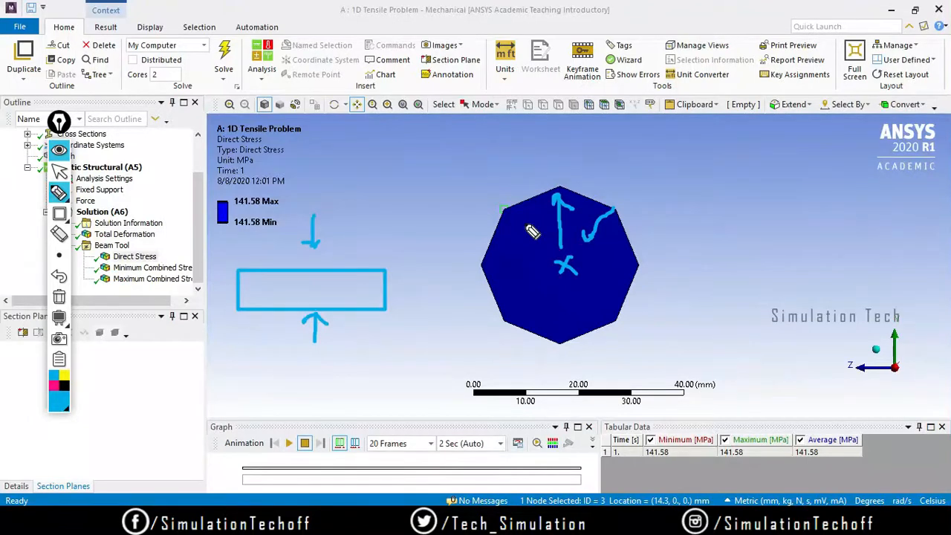
pyautogui.moveTo(795, 463); pyautogui.dragTo(837, 462)
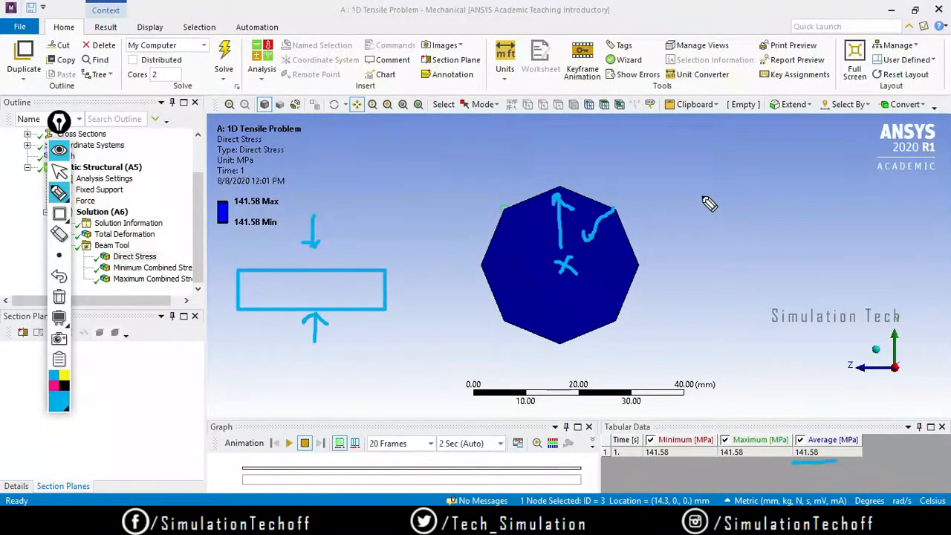
pyautogui.click(60, 155)
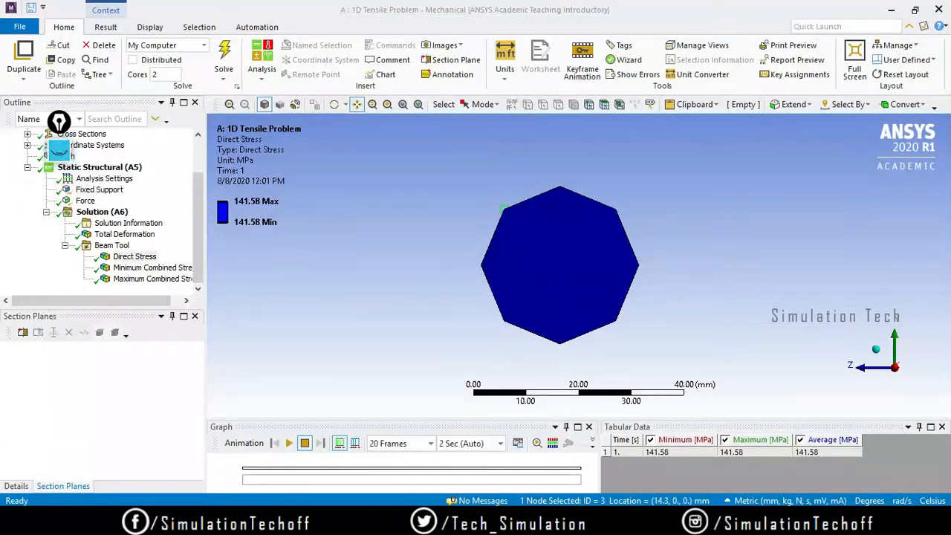
# Step: Switch to the 3D tensile problem and cut the meshed bar crosswise with a new section plane
pyautogui.moveTo(454, 524)
pyautogui.click(420, 457)
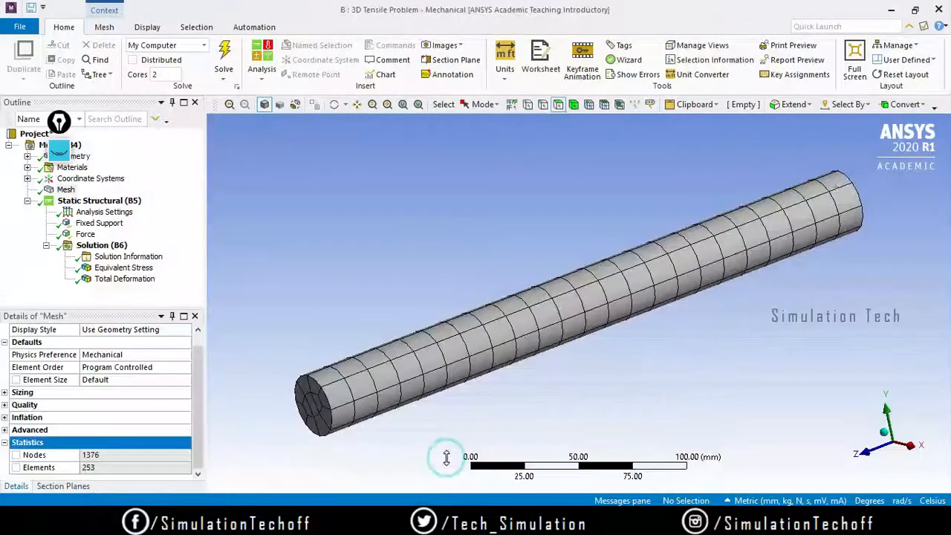
pyautogui.click(452, 60)
pyautogui.moveTo(597, 193); pyautogui.dragTo(659, 438)
pyautogui.moveTo(690, 293); pyautogui.dragTo(520, 330)
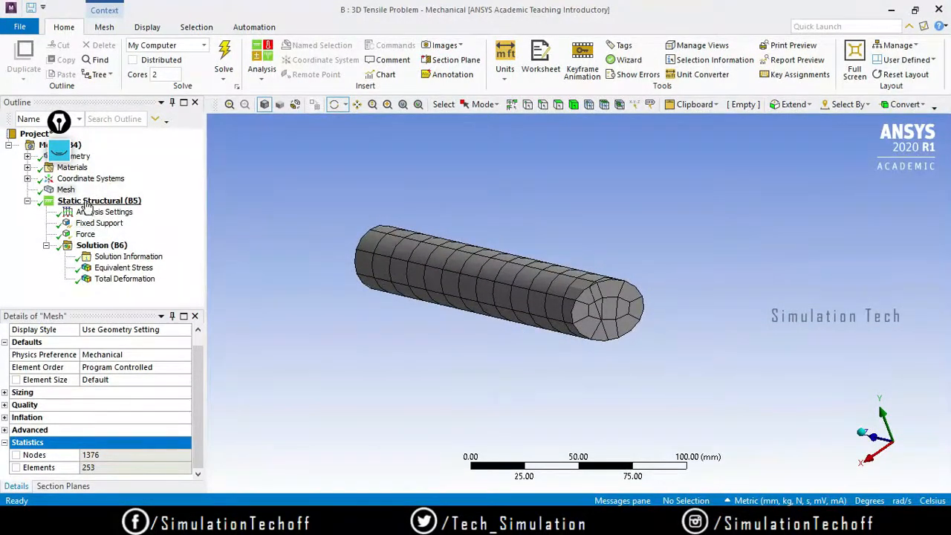
# Step: Show whole elements at Section Plane1 and shift the plane slightly along the bar
pyautogui.click(66, 486)
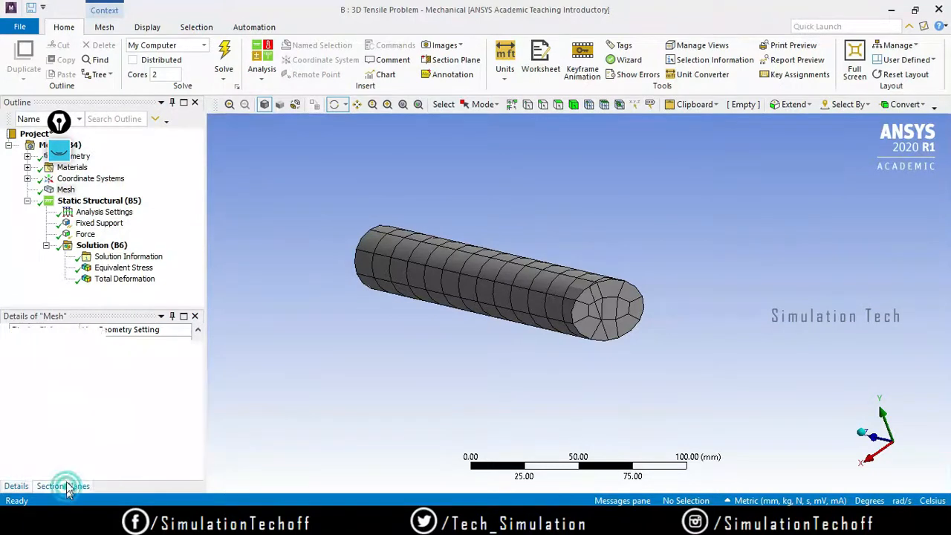
pyautogui.click(66, 350)
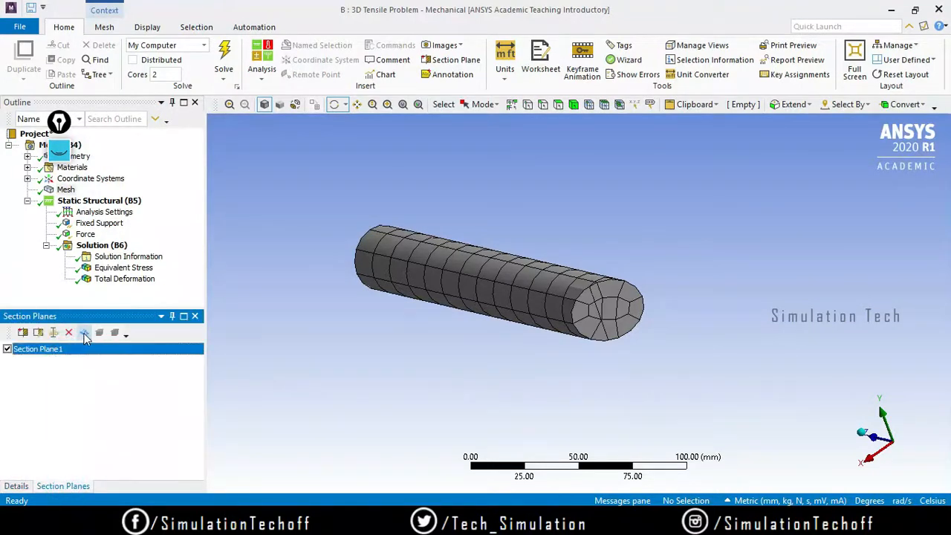
pyautogui.click(85, 335)
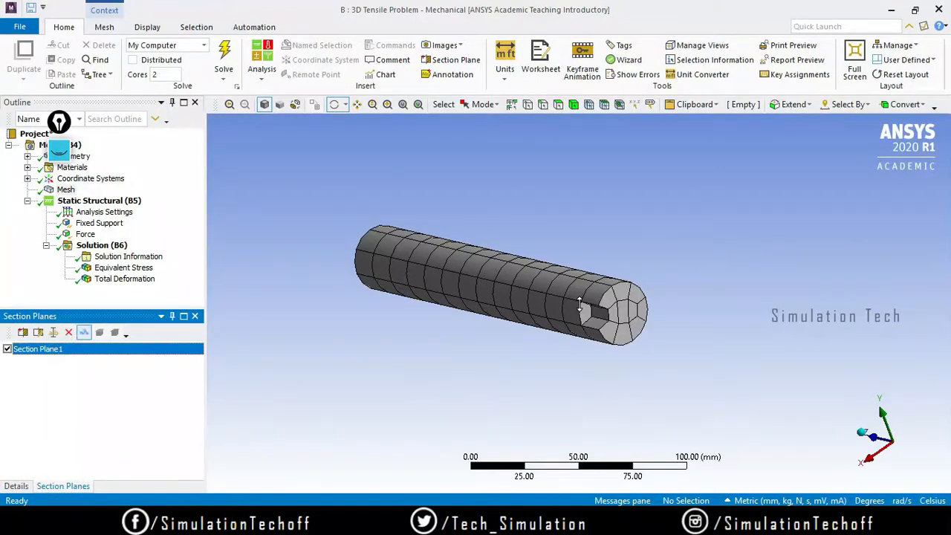
pyautogui.click(38, 332)
pyautogui.moveTo(612, 385); pyautogui.dragTo(559, 265)
pyautogui.moveTo(586, 329)
pyautogui.mouseDown()
pyautogui.moveTo(526, 287)
pyautogui.moveTo(405, 239)
pyautogui.moveTo(565, 311)
pyautogui.moveTo(710, 356)
pyautogui.moveTo(636, 340)
pyautogui.moveTo(593, 318)
pyautogui.mouseUp()
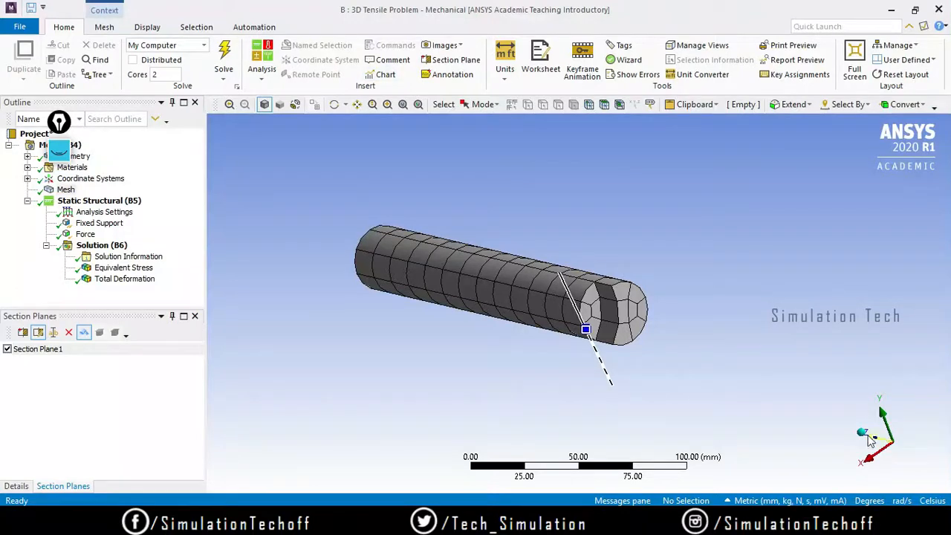
# Step: Delete Section Plane1 from the 3D bar
pyautogui.click(604, 104)
pyautogui.click(59, 352)
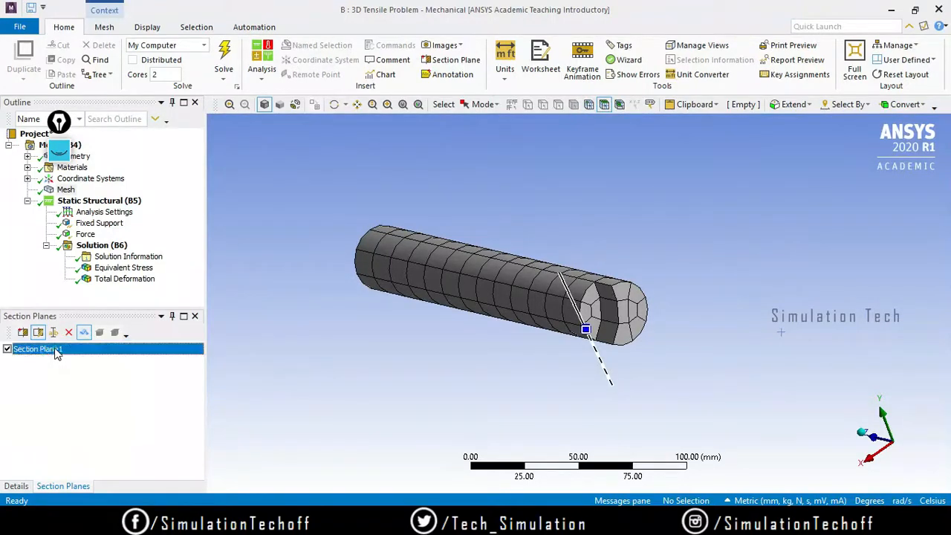
pyautogui.click(68, 333)
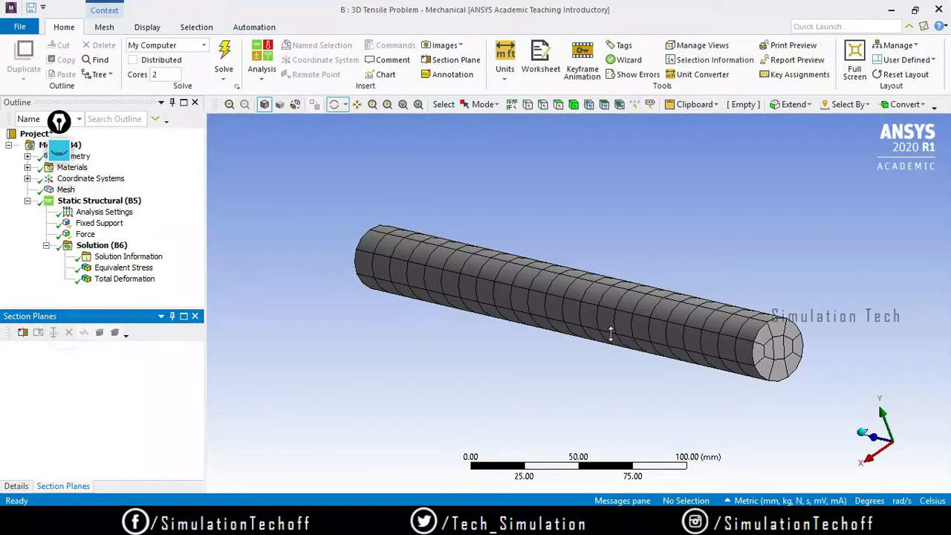
# Step: Pick individual mesh nodes on the 3D bar's outer surface and across its end face to inspect their locations
pyautogui.click(588, 105)
pyautogui.click(650, 319)
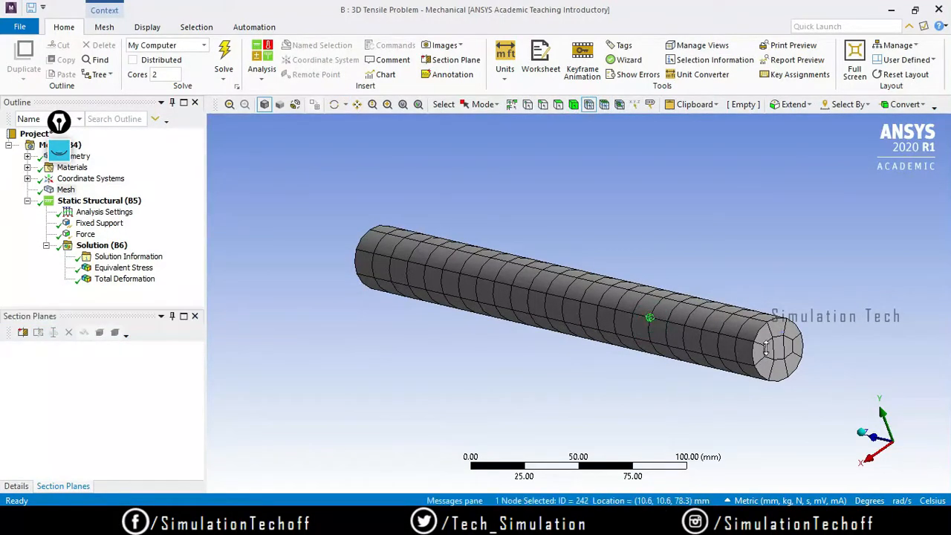
pyautogui.click(766, 350)
pyautogui.click(775, 348)
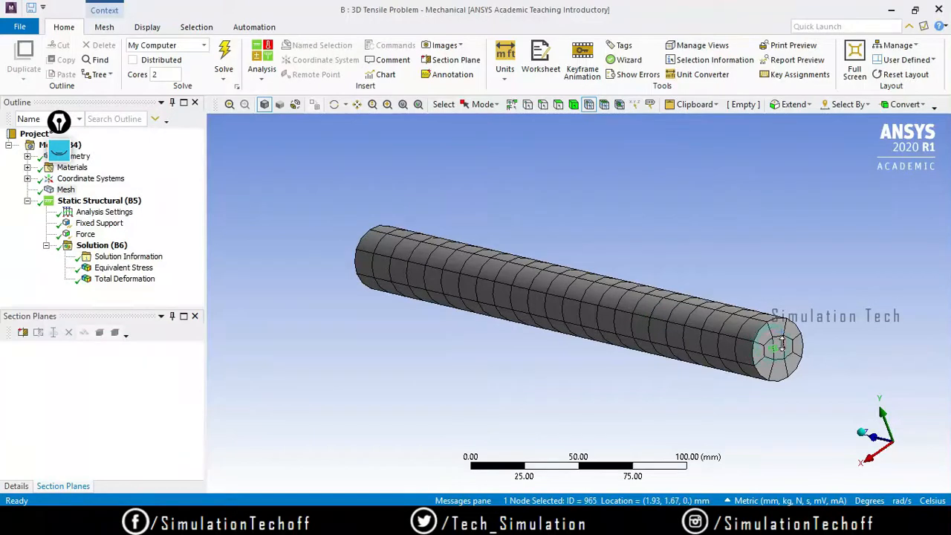
pyautogui.click(771, 333)
pyautogui.click(789, 333)
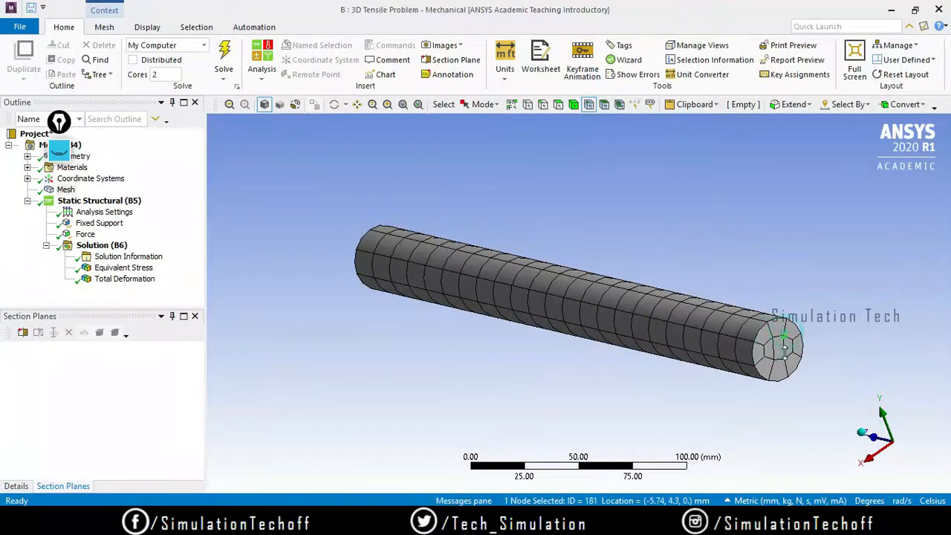
pyautogui.click(784, 355)
pyautogui.click(775, 360)
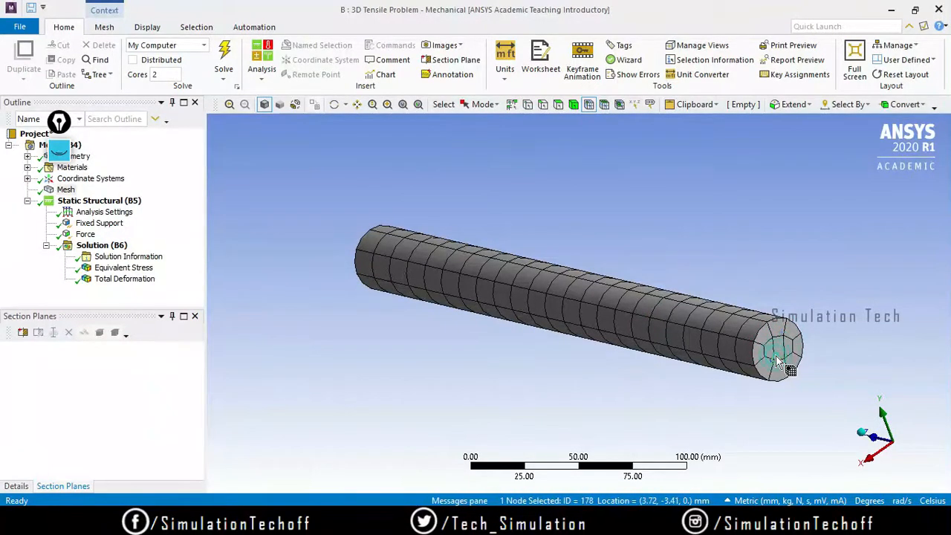
# Step: Select the upper-left node of the inner mesh block on the bar's enlarged end face
pyautogui.click(358, 104)
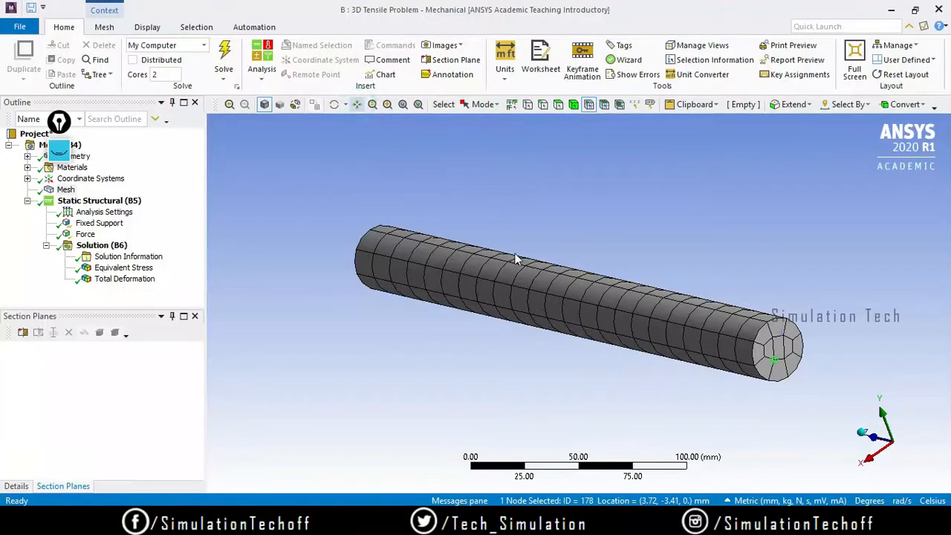
pyautogui.click(372, 104)
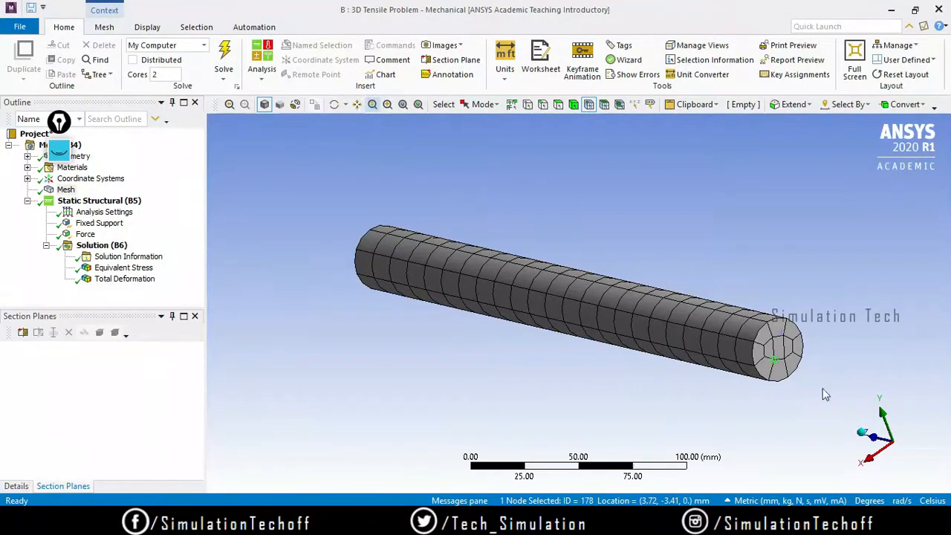
pyautogui.click(358, 104)
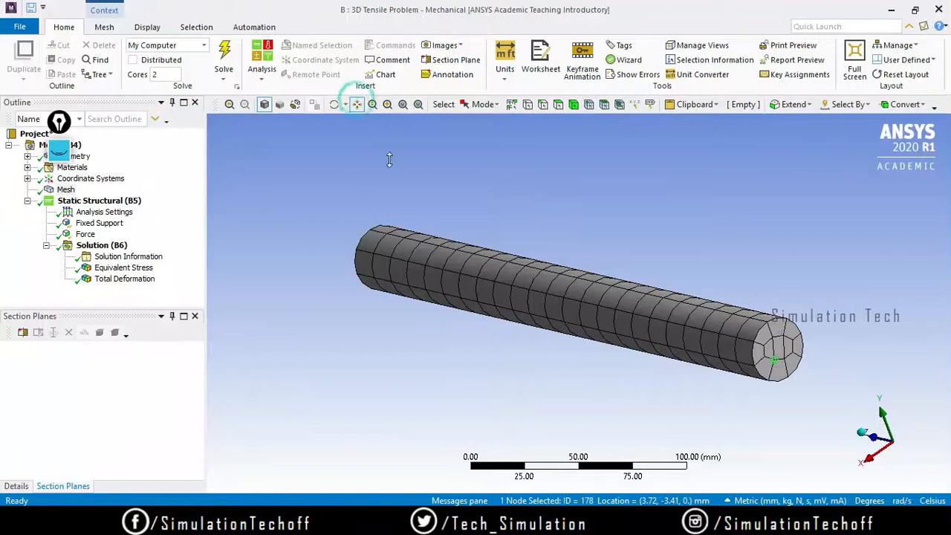
pyautogui.moveTo(509, 270); pyautogui.dragTo(320, 214)
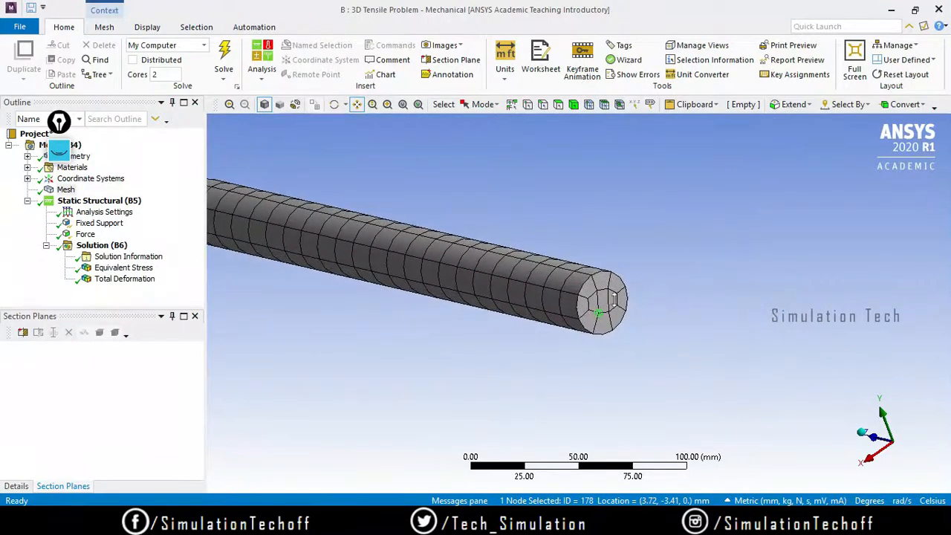
pyautogui.moveTo(614, 299)
pyautogui.mouseDown()
pyautogui.moveTo(614, 332)
pyautogui.moveTo(611, 317)
pyautogui.mouseUp()
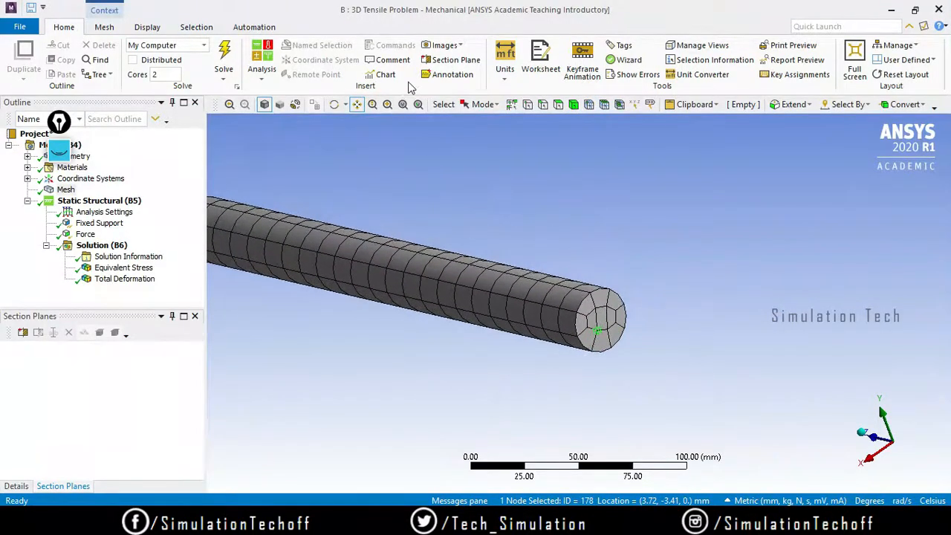
pyautogui.click(372, 105)
pyautogui.moveTo(582, 287); pyautogui.dragTo(587, 177)
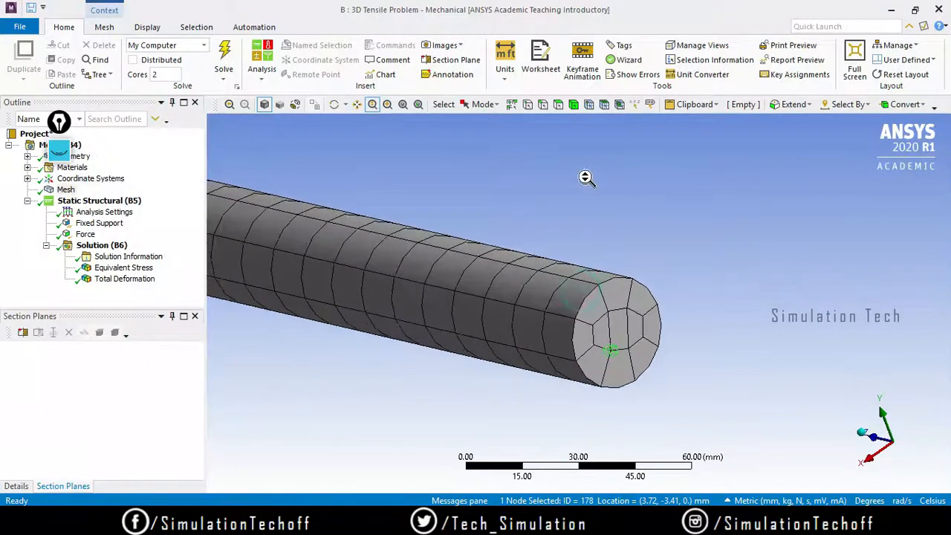
pyautogui.moveTo(647, 364); pyautogui.dragTo(633, 249)
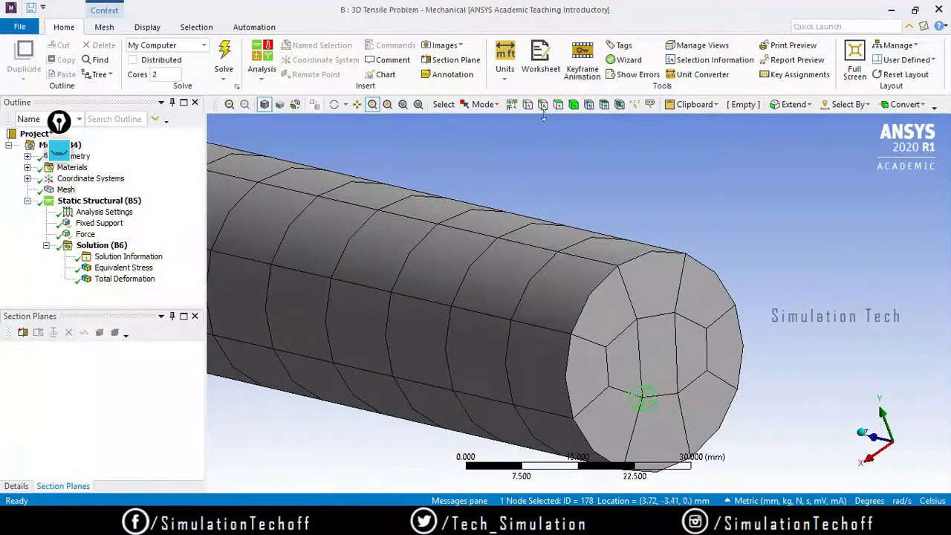
pyautogui.click(589, 104)
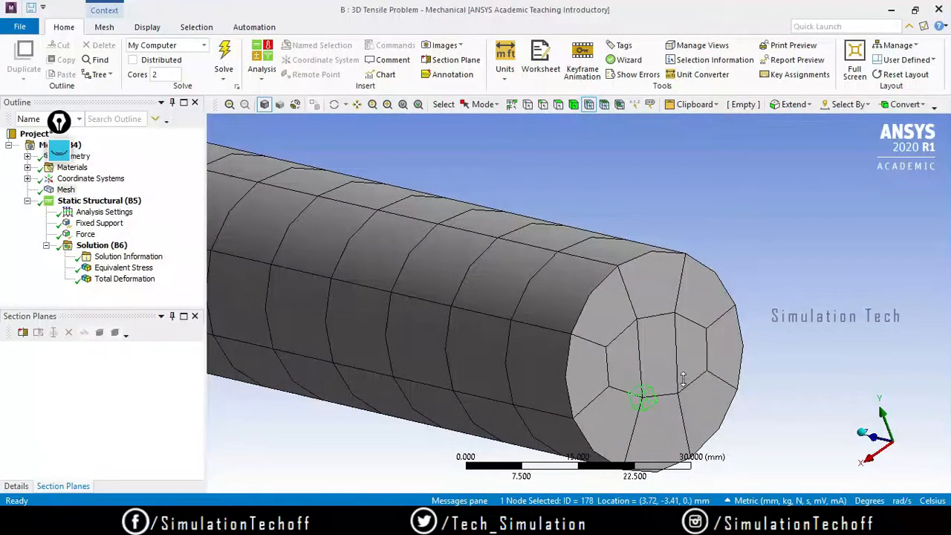
pyautogui.click(642, 323)
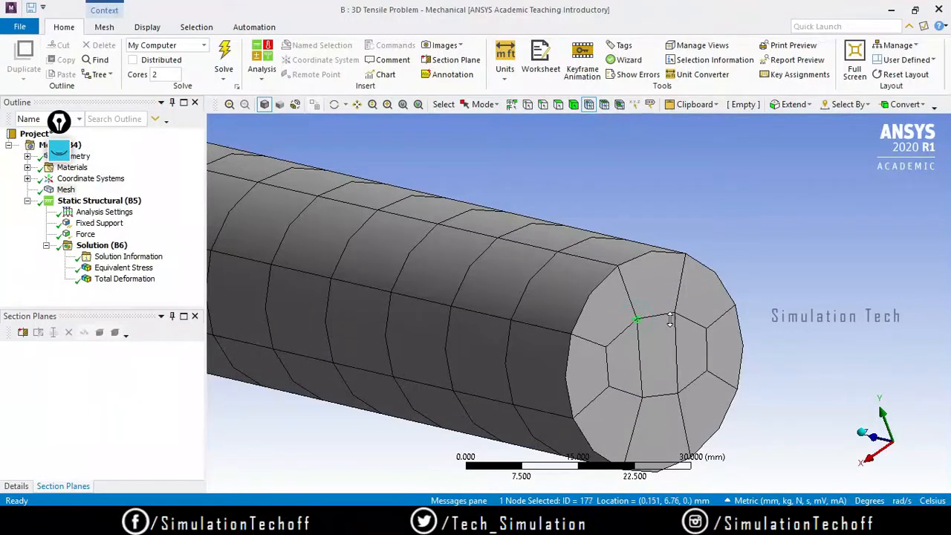
# Step: Box-select the mesh nodes over the bar's whole end face
pyautogui.click(604, 104)
pyautogui.moveTo(594, 249); pyautogui.dragTo(719, 388)
pyautogui.click(589, 105)
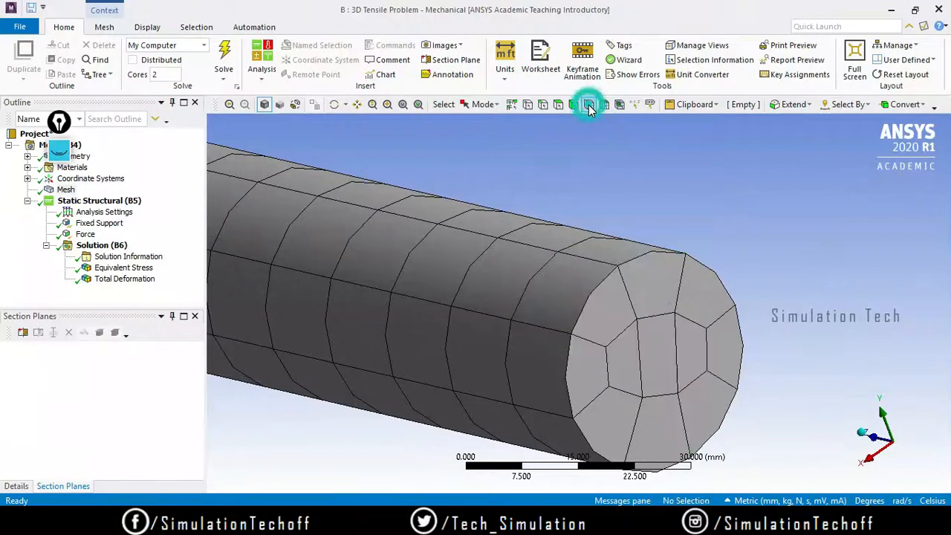
pyautogui.click(484, 104)
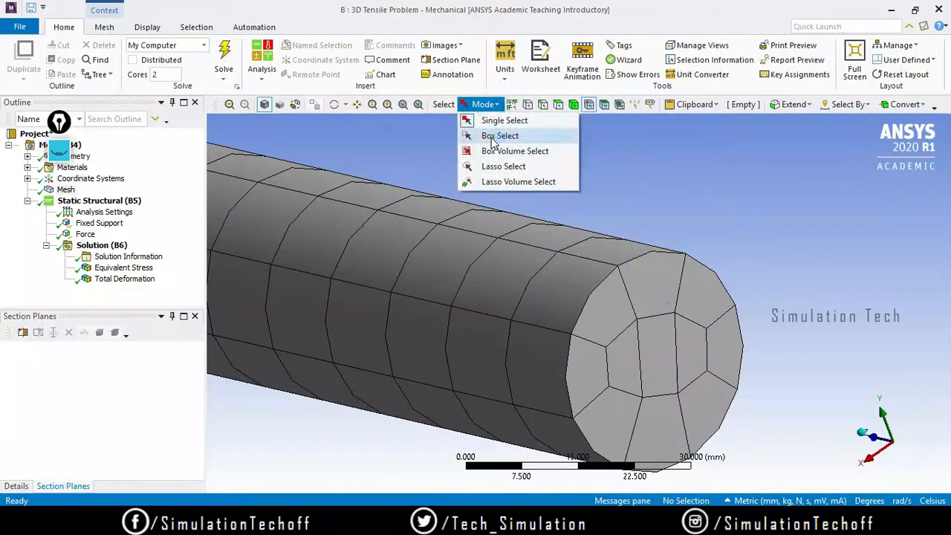
pyautogui.click(498, 136)
pyautogui.moveTo(562, 208); pyautogui.dragTo(784, 469)
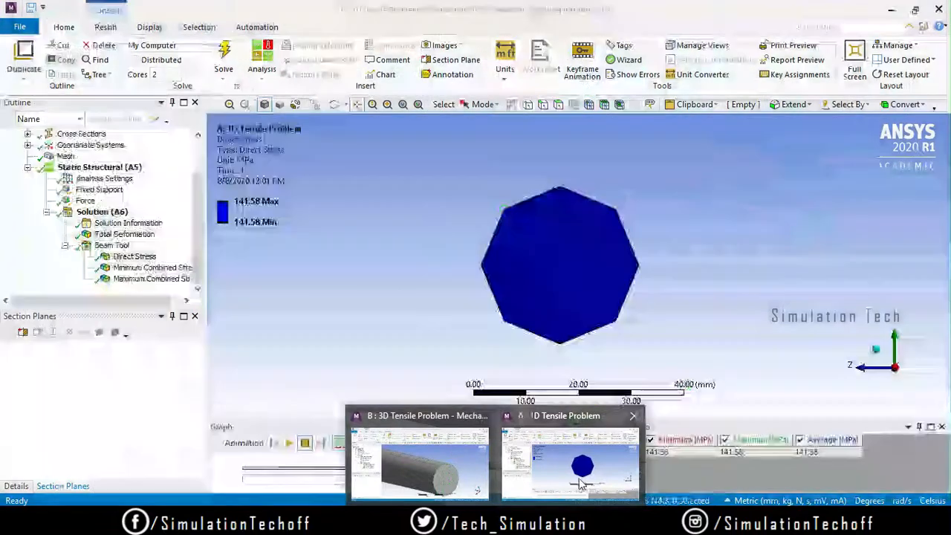
# Step: Switch back to the 1D tensile problem and show the whole beam side-on along the Z axis
pyautogui.click(580, 479)
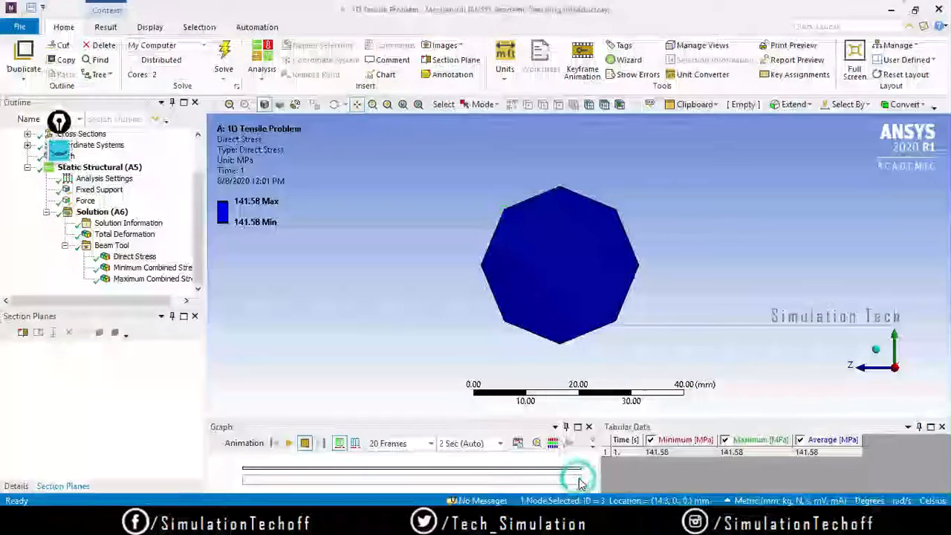
pyautogui.click(877, 350)
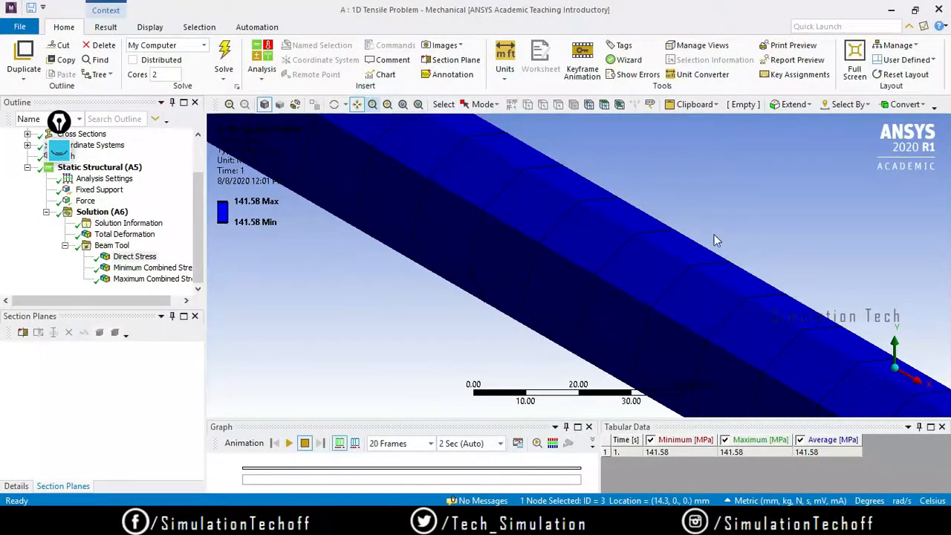
pyautogui.click(372, 104)
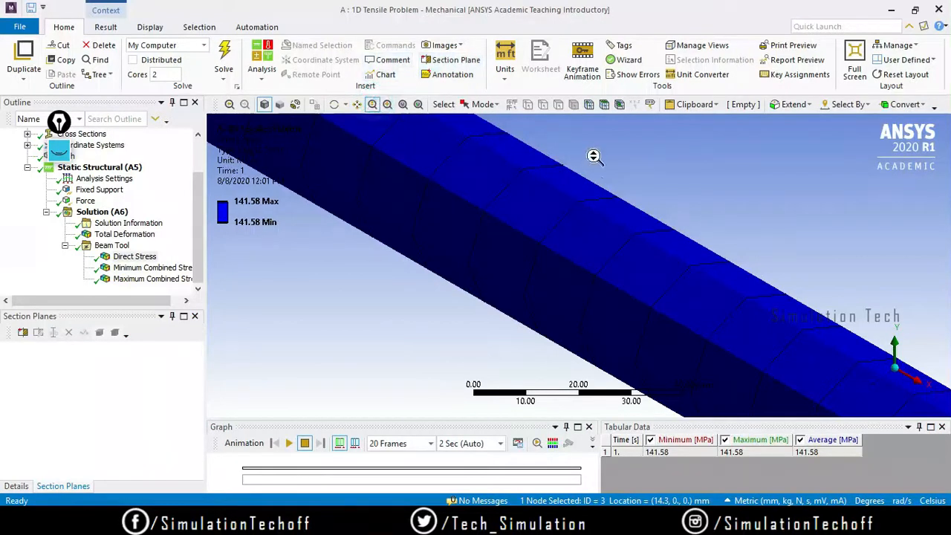
pyautogui.moveTo(630, 168); pyautogui.dragTo(627, 347)
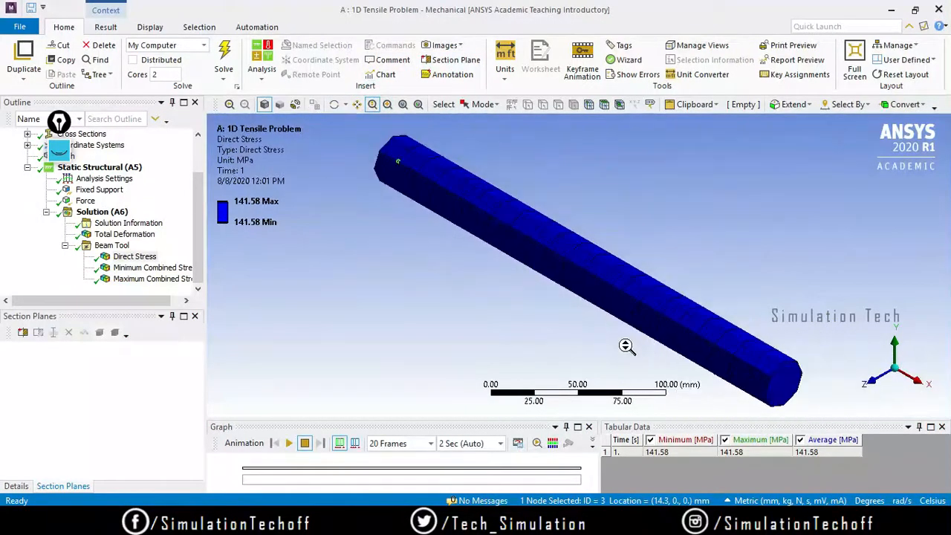
pyautogui.click(870, 382)
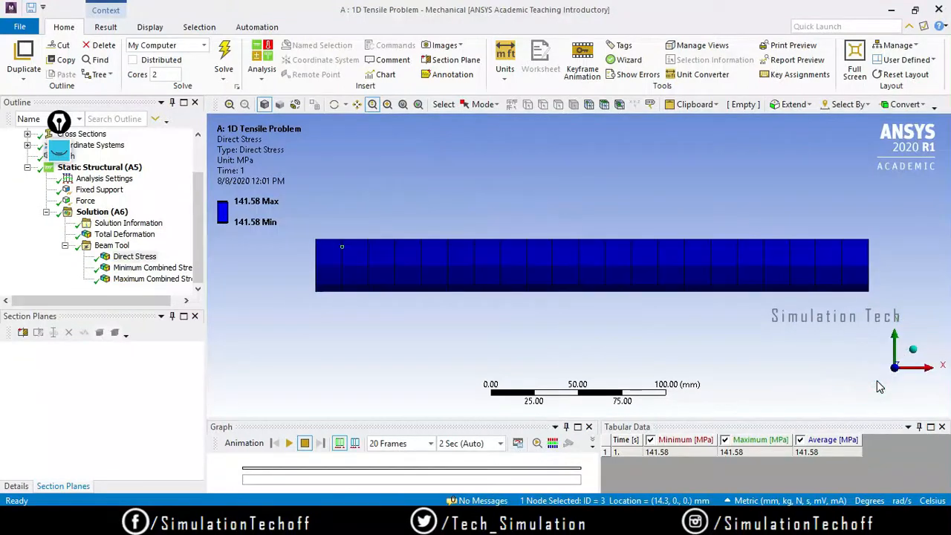
# Step: Clear the old sketches, draw a blue arrow along the beam's axis past its free end, and hide the ink
pyautogui.click(59, 149)
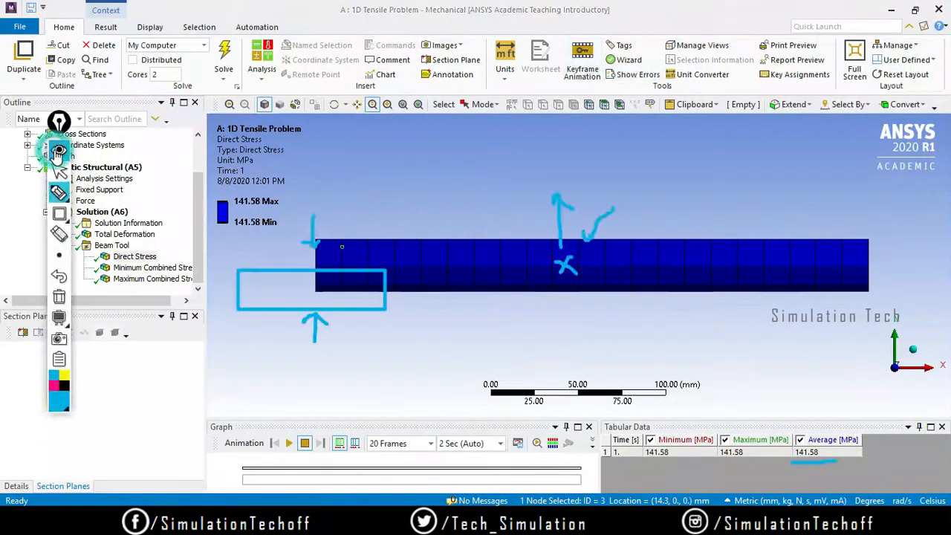
pyautogui.click(60, 298)
pyautogui.click(58, 192)
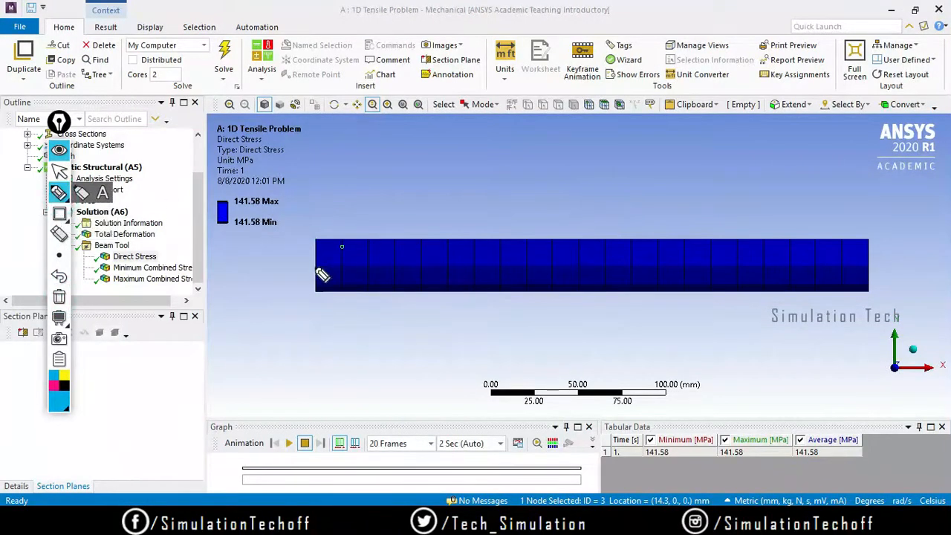
pyautogui.moveTo(315, 264); pyautogui.dragTo(907, 272)
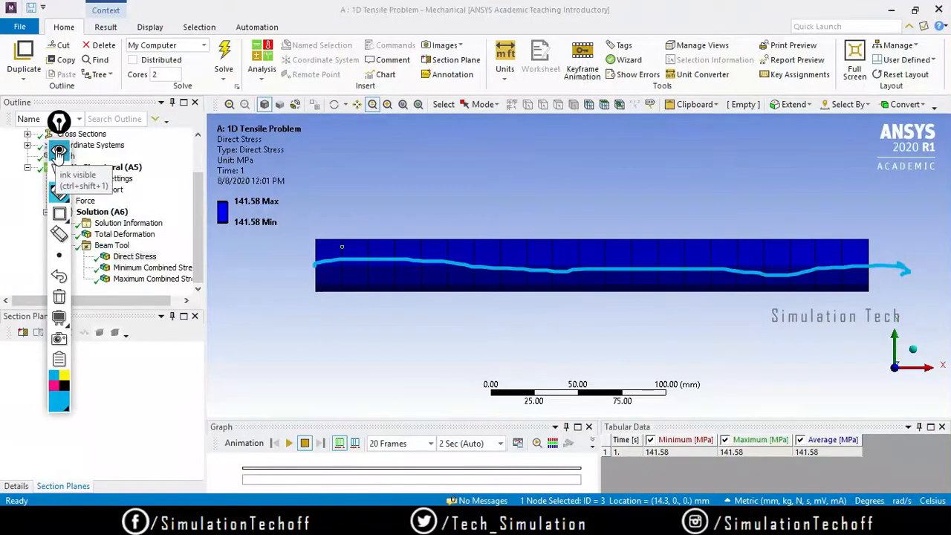
pyautogui.click(59, 170)
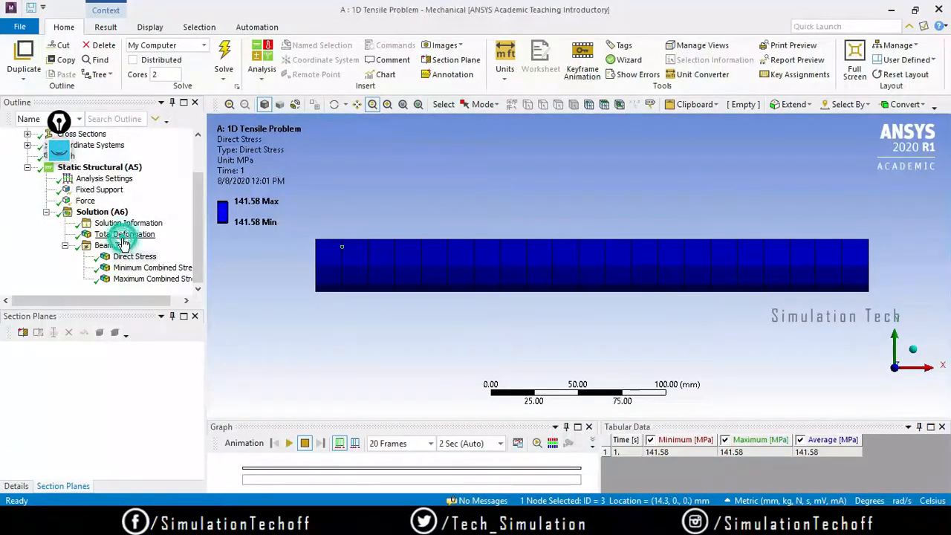
# Step: Over the Total Deformation result, sketch a blue curve and arrow bending down at the free end, and clear the ink
pyautogui.click(124, 235)
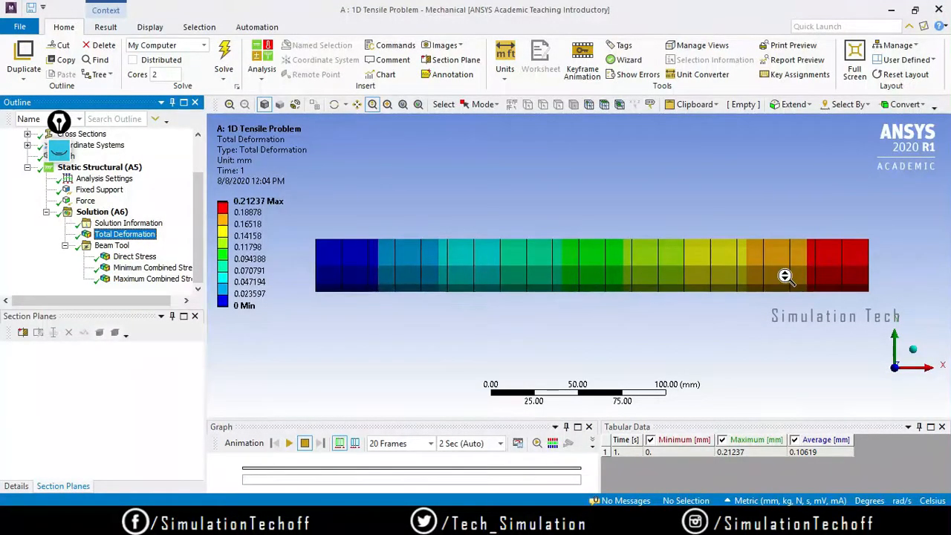
pyautogui.click(59, 152)
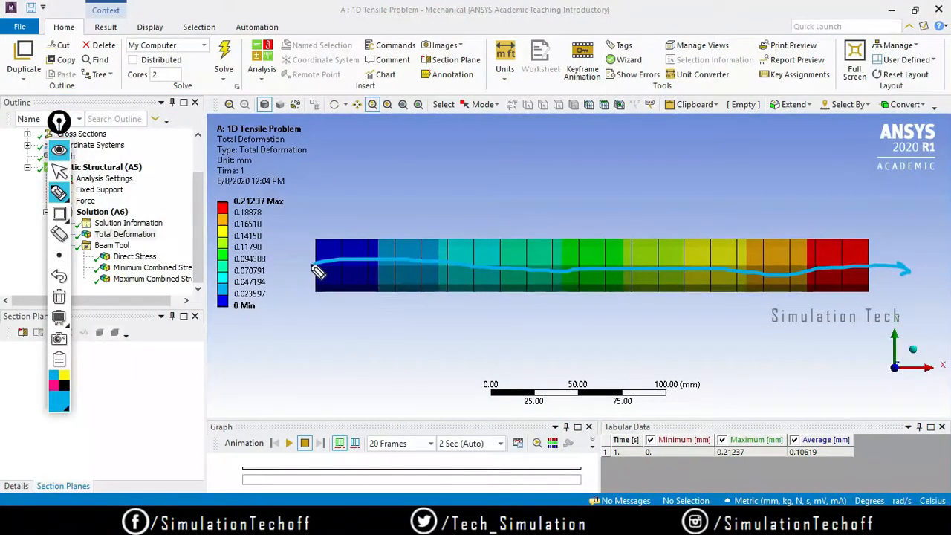
pyautogui.moveTo(313, 266)
pyautogui.mouseDown()
pyautogui.moveTo(752, 280)
pyautogui.moveTo(871, 317)
pyautogui.moveTo(895, 335)
pyautogui.mouseUp()
pyautogui.moveTo(867, 265)
pyautogui.mouseDown()
pyautogui.moveTo(883, 329)
pyautogui.moveTo(884, 313)
pyautogui.mouseUp()
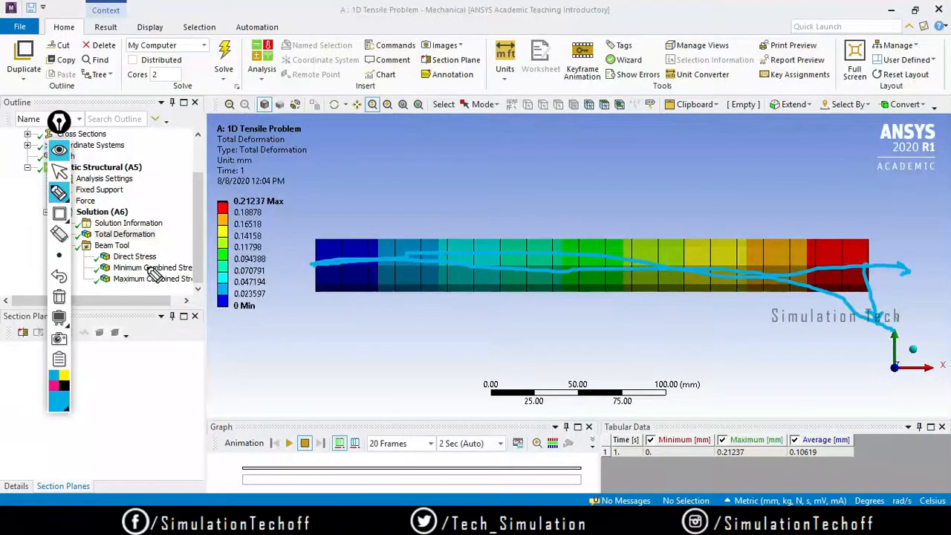
pyautogui.click(59, 297)
pyautogui.click(61, 154)
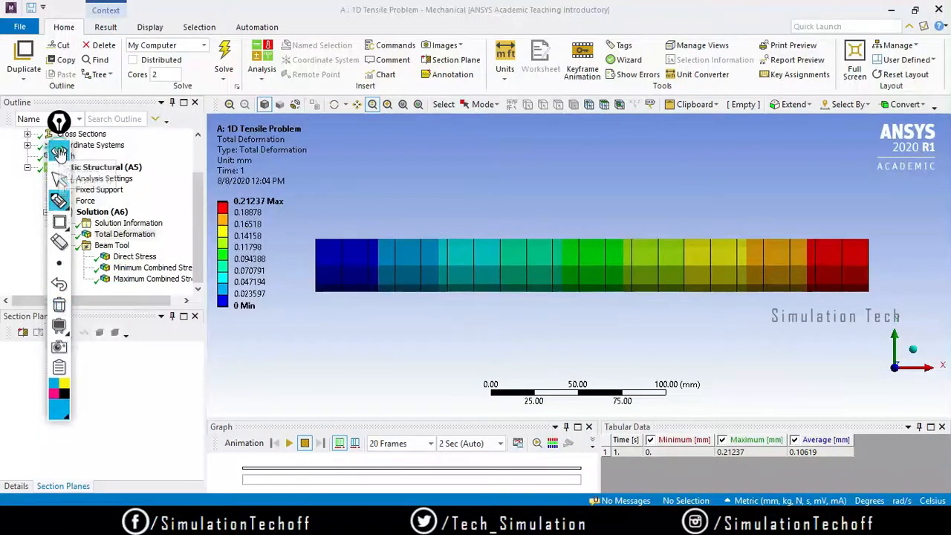